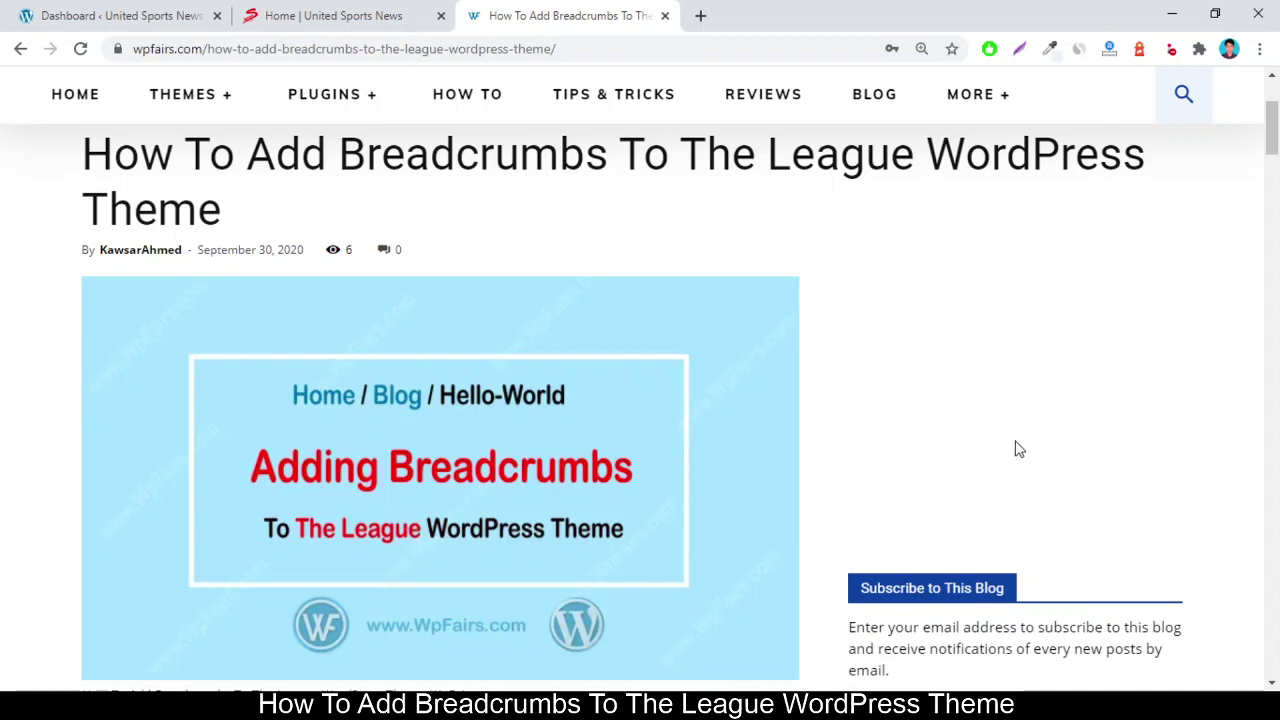
# Read through the article's steps for enabling Yoast breadcrumbs.
pyautogui.scroll(-5, 1015, 448)
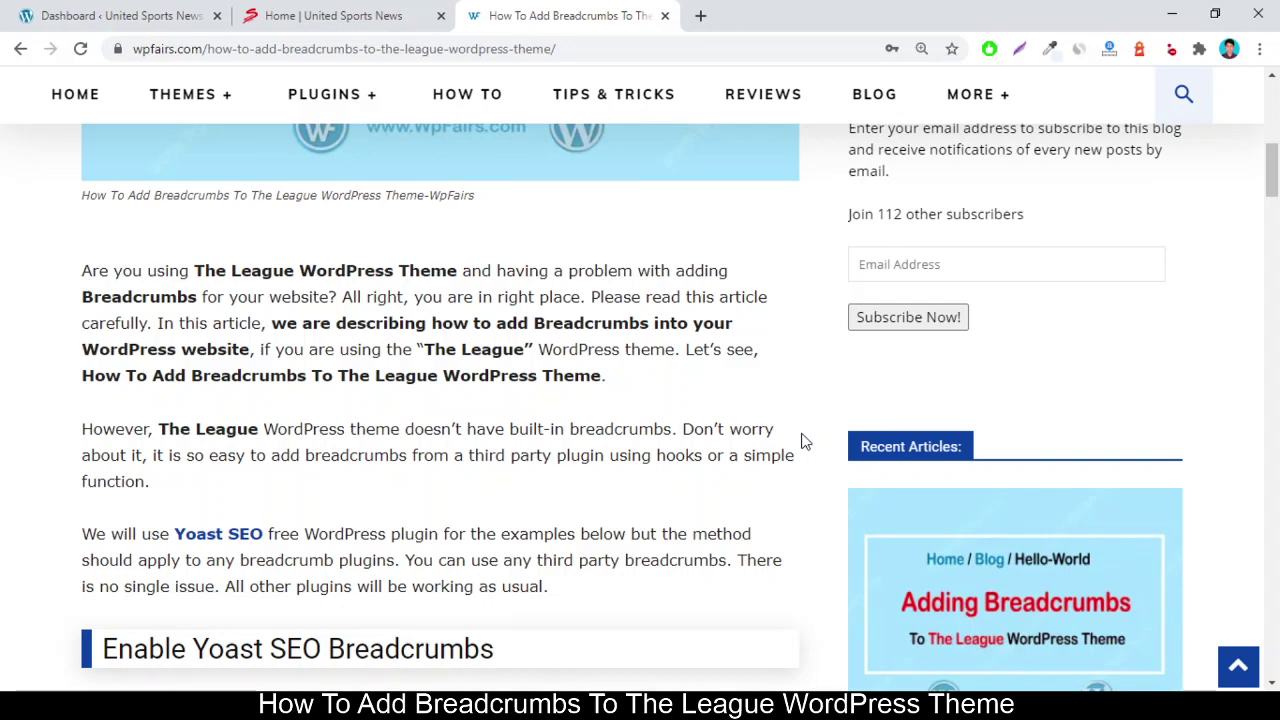
pyautogui.scroll(-2, 807, 441)
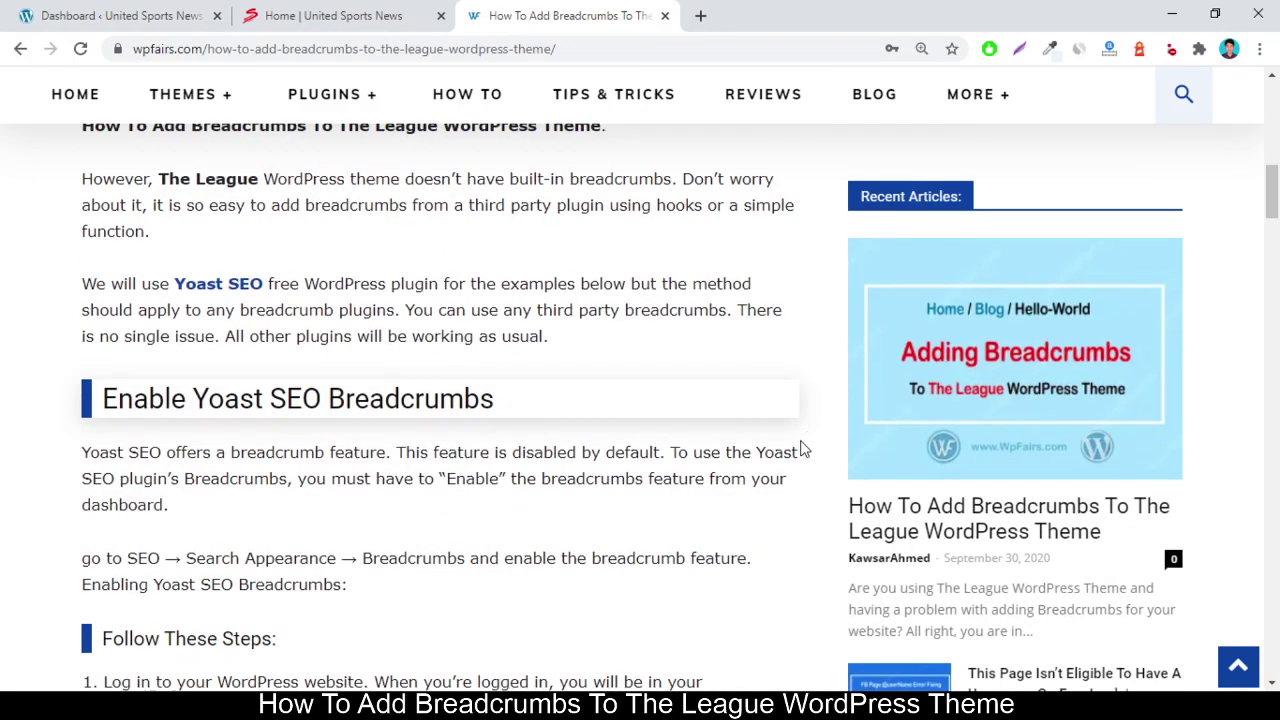
pyautogui.scroll(-2, 801, 444)
pyautogui.scroll(2, 801, 444)
pyautogui.scroll(-2, 687, 428)
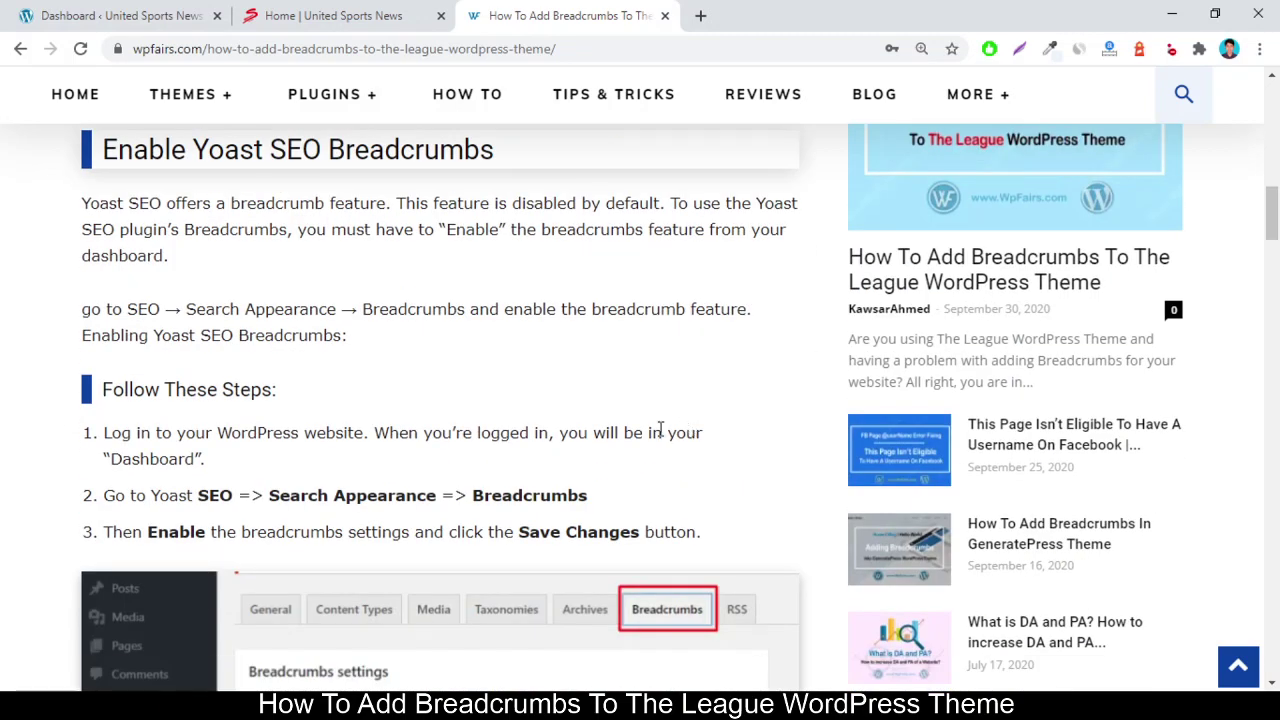
pyautogui.moveTo(720, 543); pyautogui.dragTo(103, 433)
pyautogui.click(723, 538)
pyautogui.scroll(-3, 731, 475)
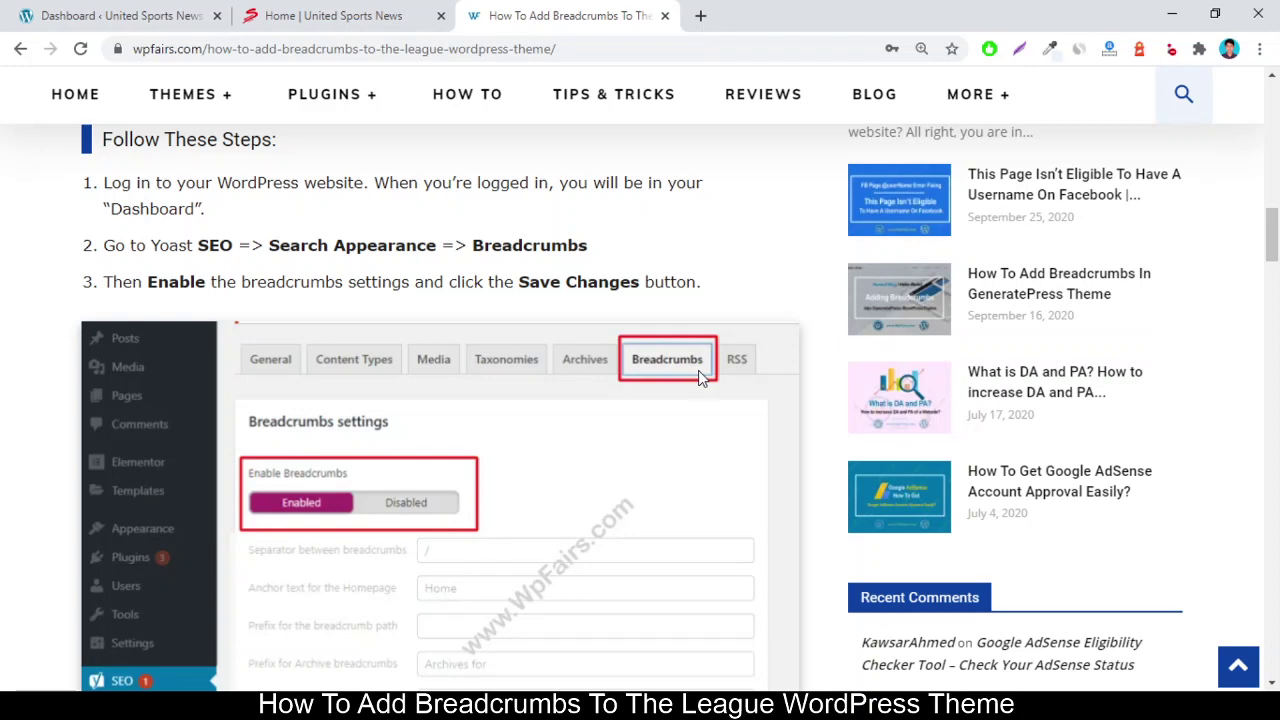
# Go to SEO > Search Appearance in the United Sports News dashboard.
pyautogui.click(115, 15)
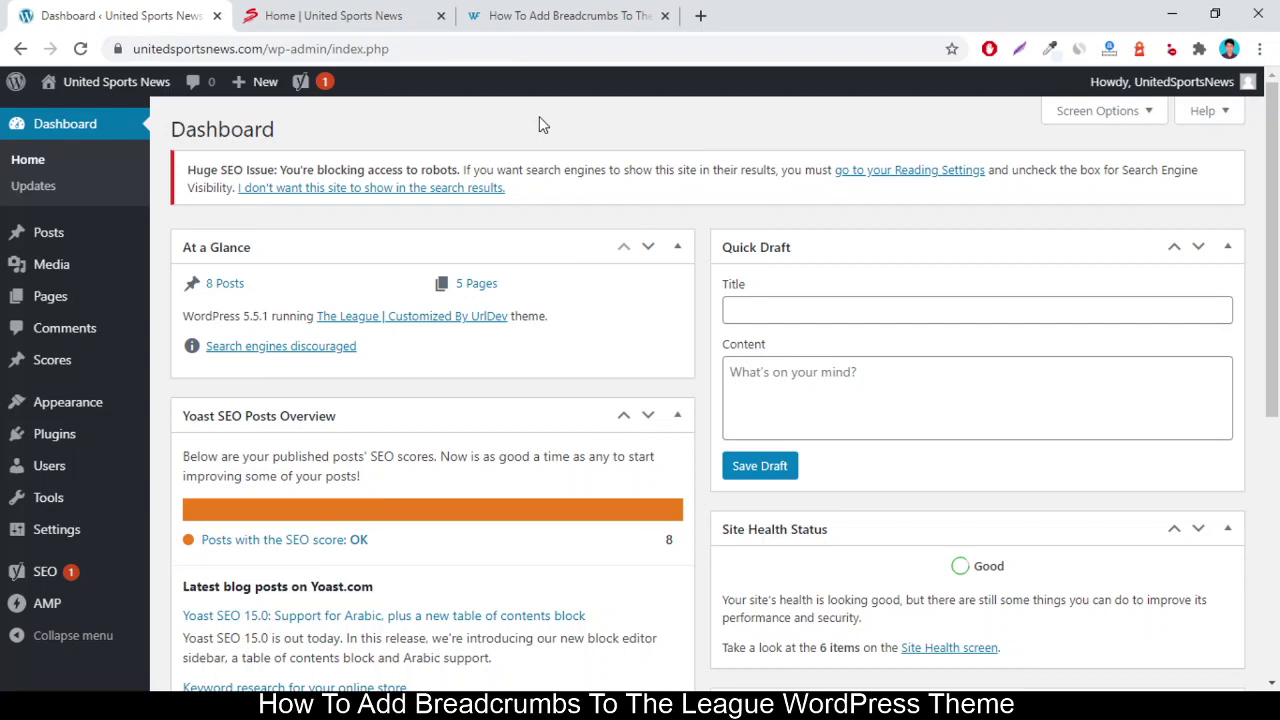
pyautogui.moveTo(45, 596)
pyautogui.moveTo(40, 571)
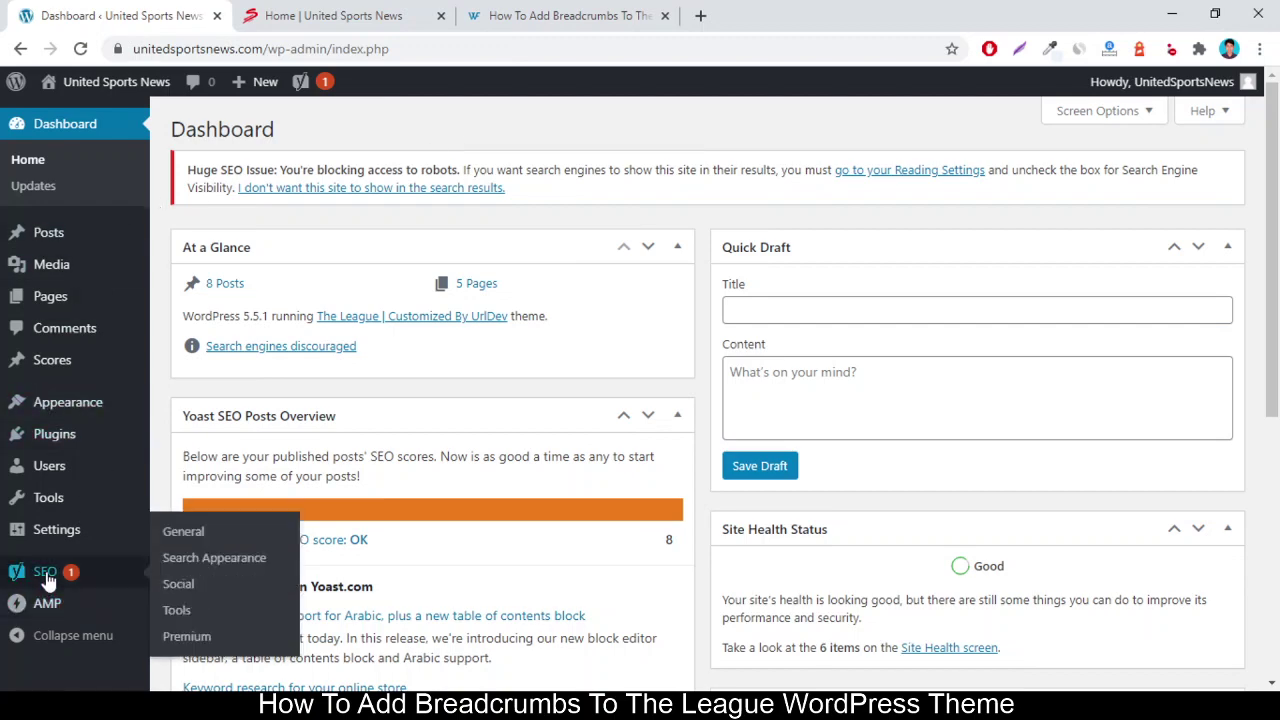
pyautogui.click(225, 566)
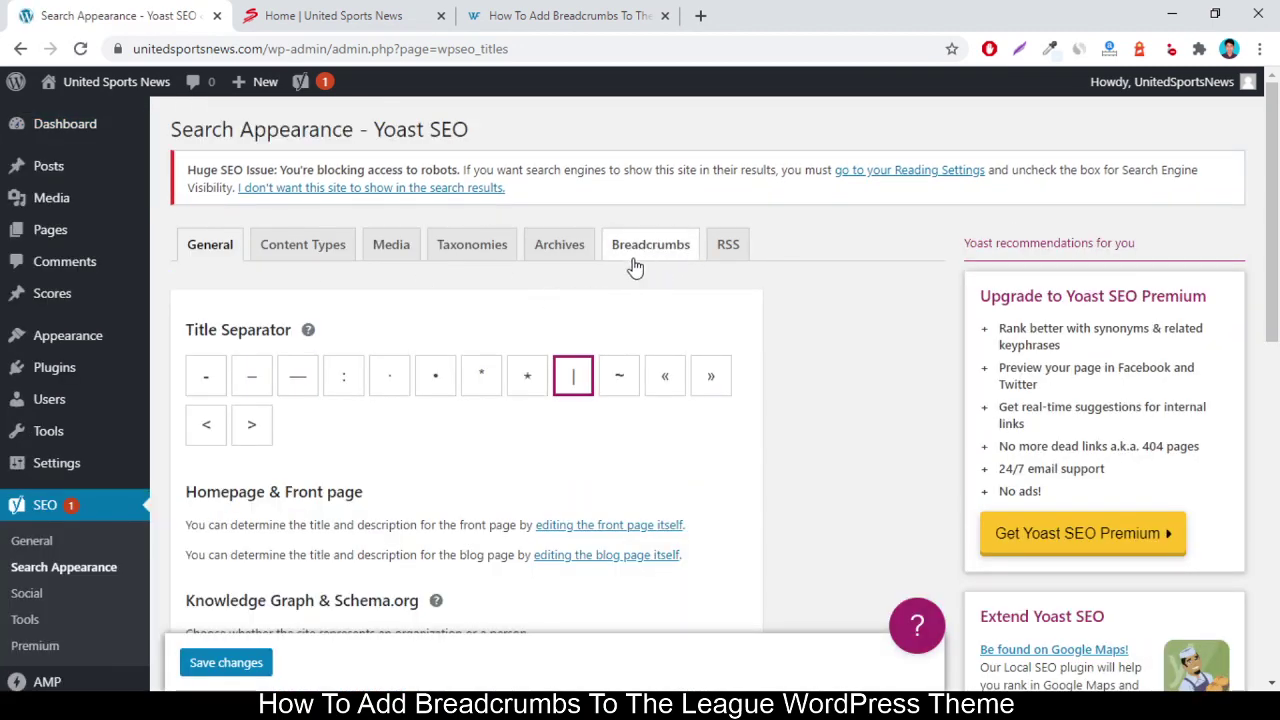
# Set Enable Breadcrumbs to Enabled on the Breadcrumbs tab.
pyautogui.click(643, 252)
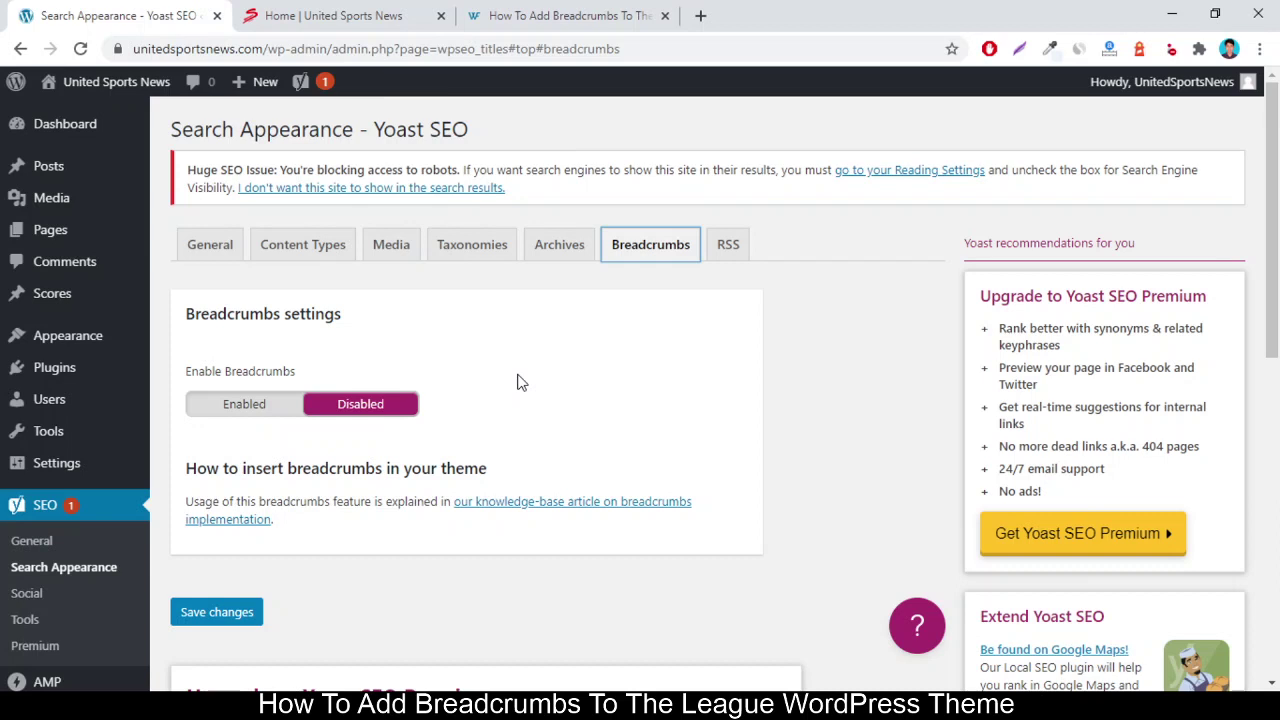
pyautogui.click(244, 408)
pyautogui.scroll(-6, 594, 346)
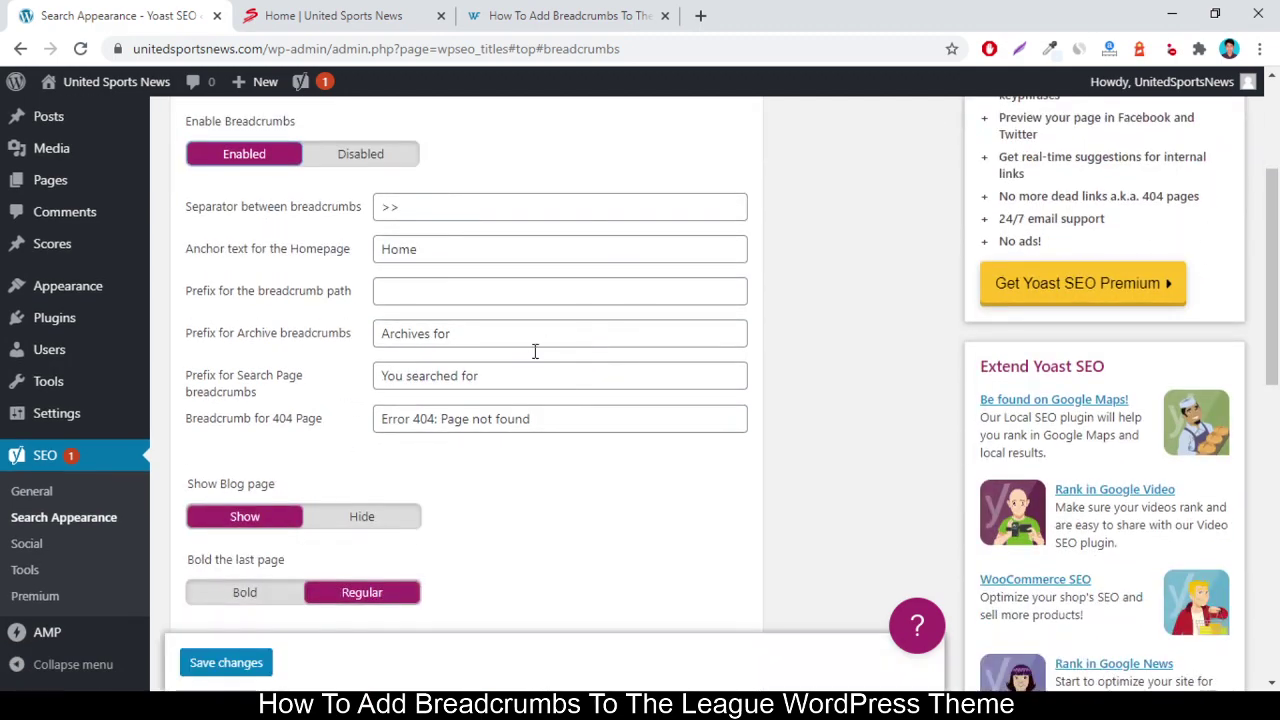
pyautogui.scroll(5, 521, 370)
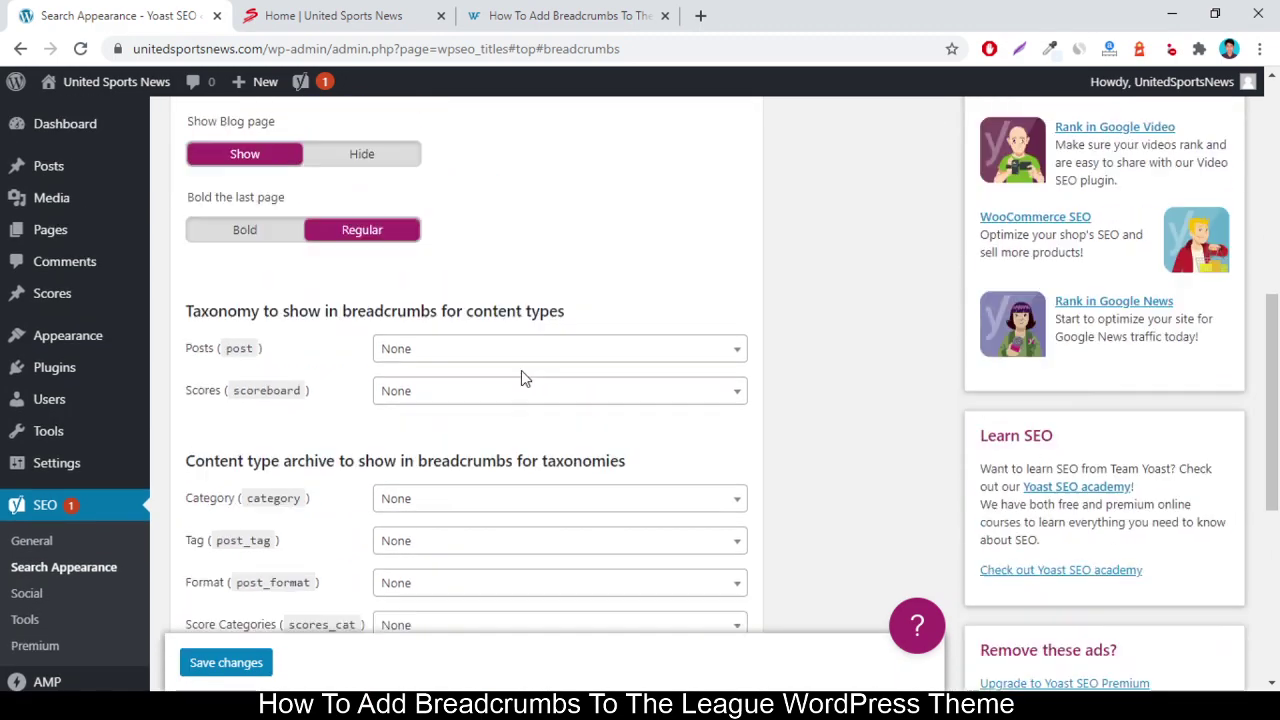
# Replace the >> breadcrumb separator with / and save the changes.
pyautogui.moveTo(412, 206); pyautogui.dragTo(366, 209)
pyautogui.write('/')
pyautogui.moveTo(411, 211); pyautogui.dragTo(300, 209)
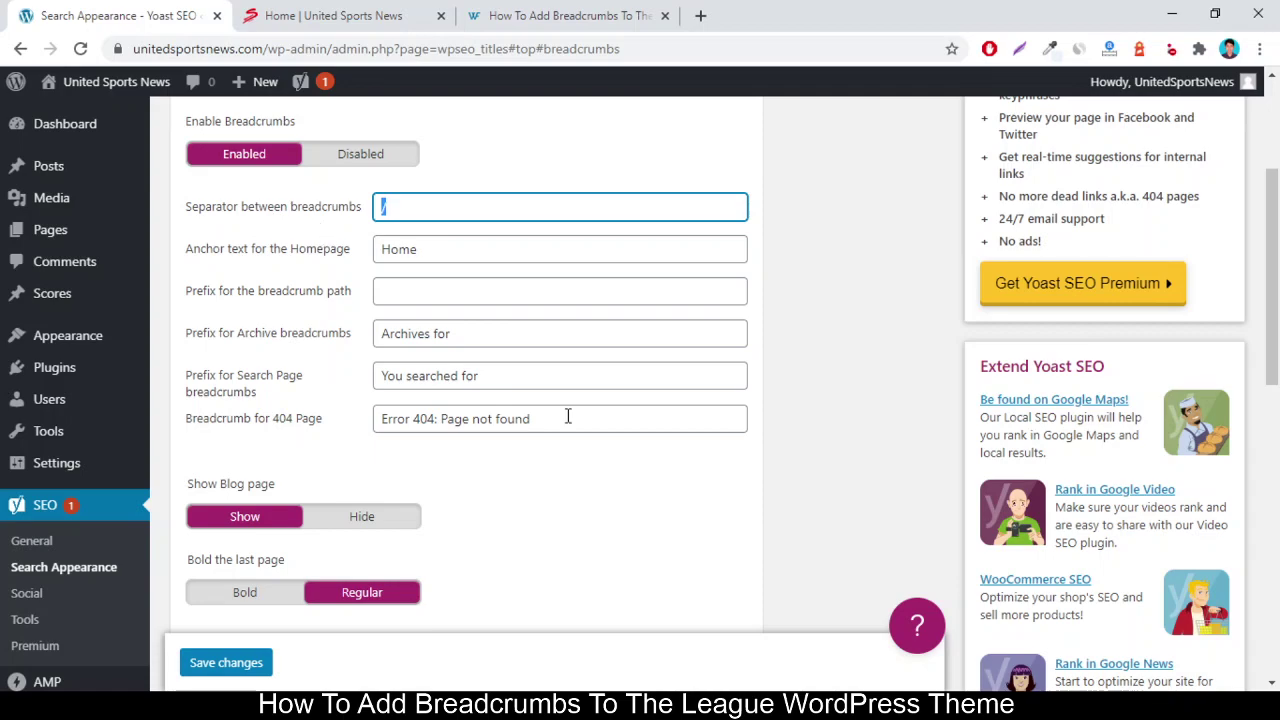
pyautogui.click(523, 466)
pyautogui.scroll(-7, 495, 430)
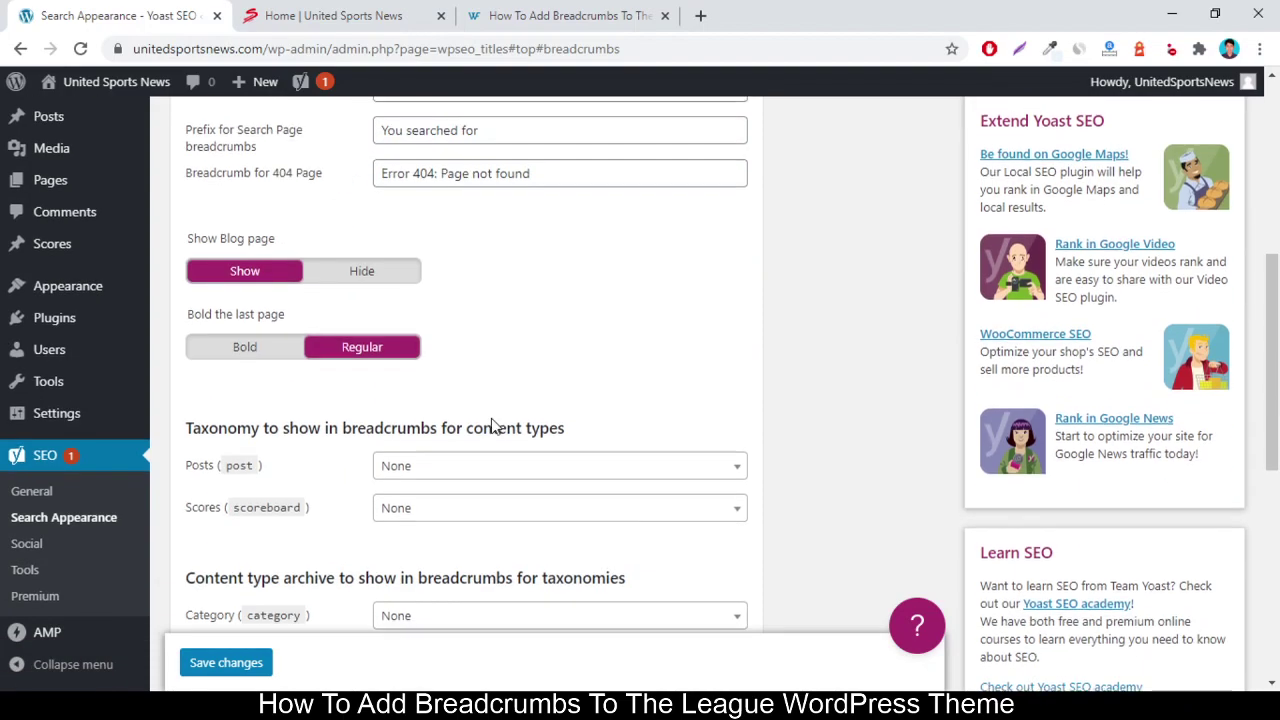
pyautogui.click(228, 458)
pyautogui.scroll(3, 573, 460)
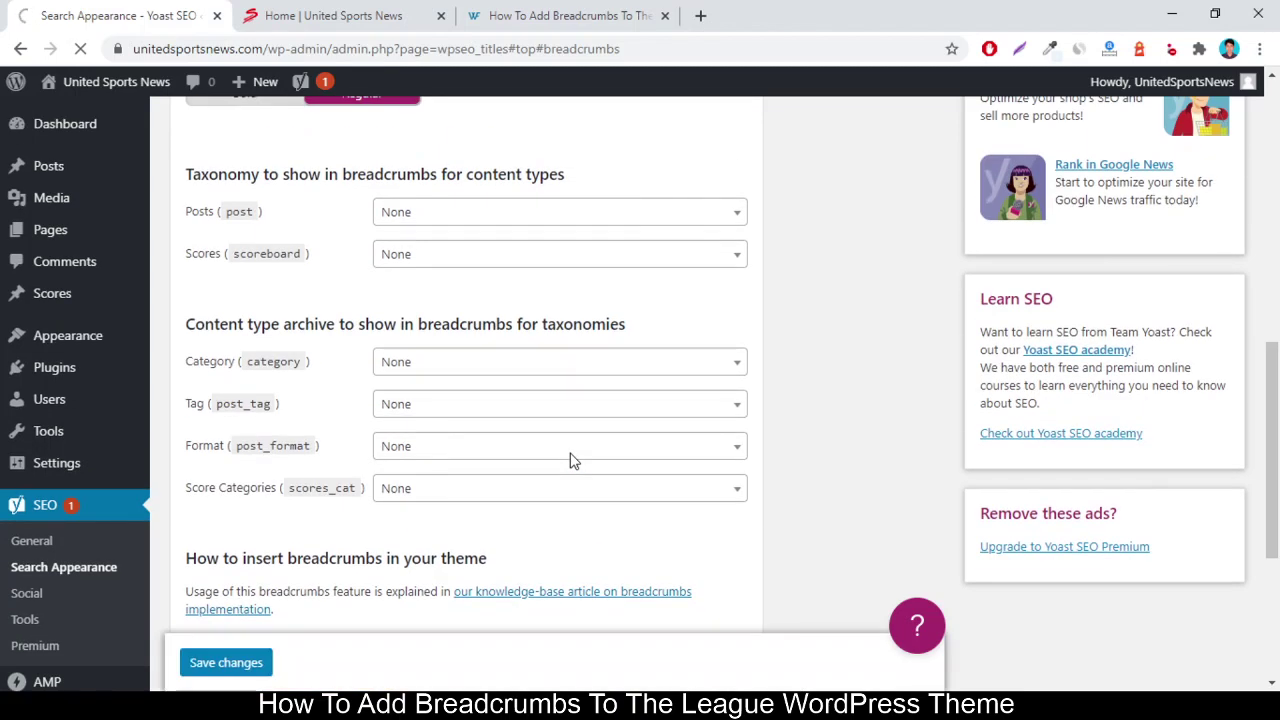
pyautogui.scroll(6, 570, 460)
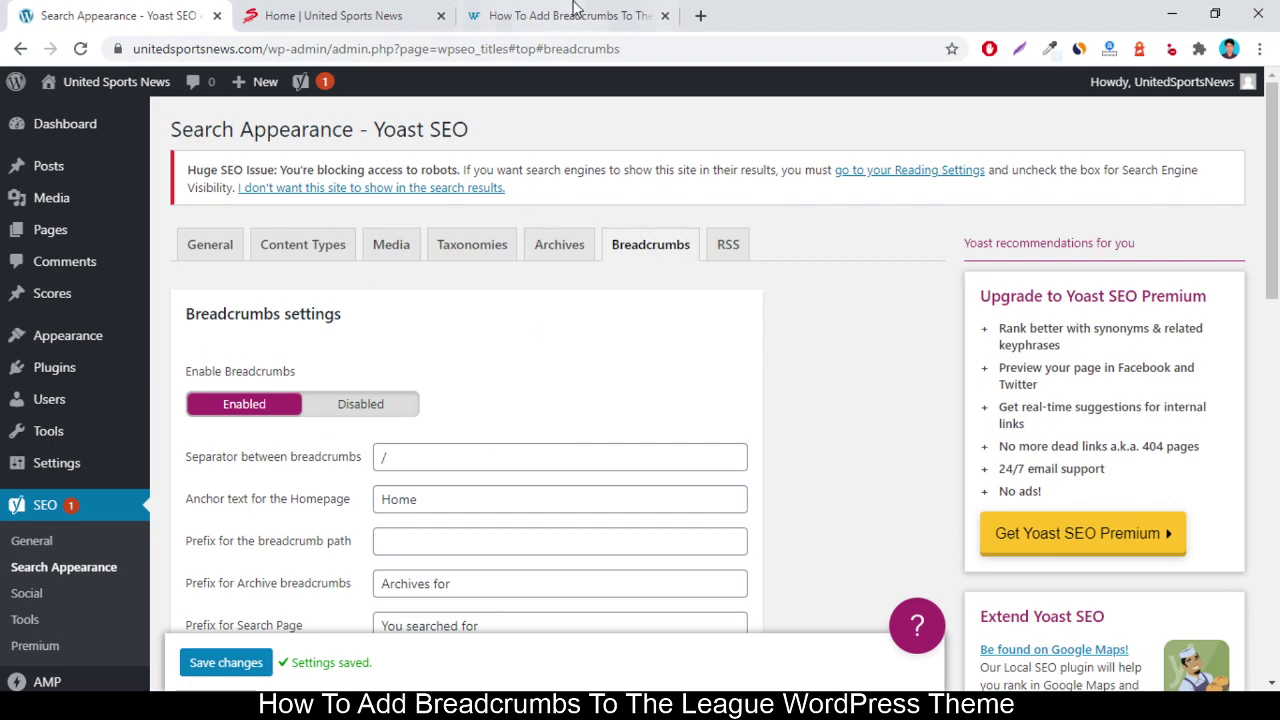
# Review the WpFairs article's PHP breadcrumb snippet and its theme editor steps.
pyautogui.click(577, 15)
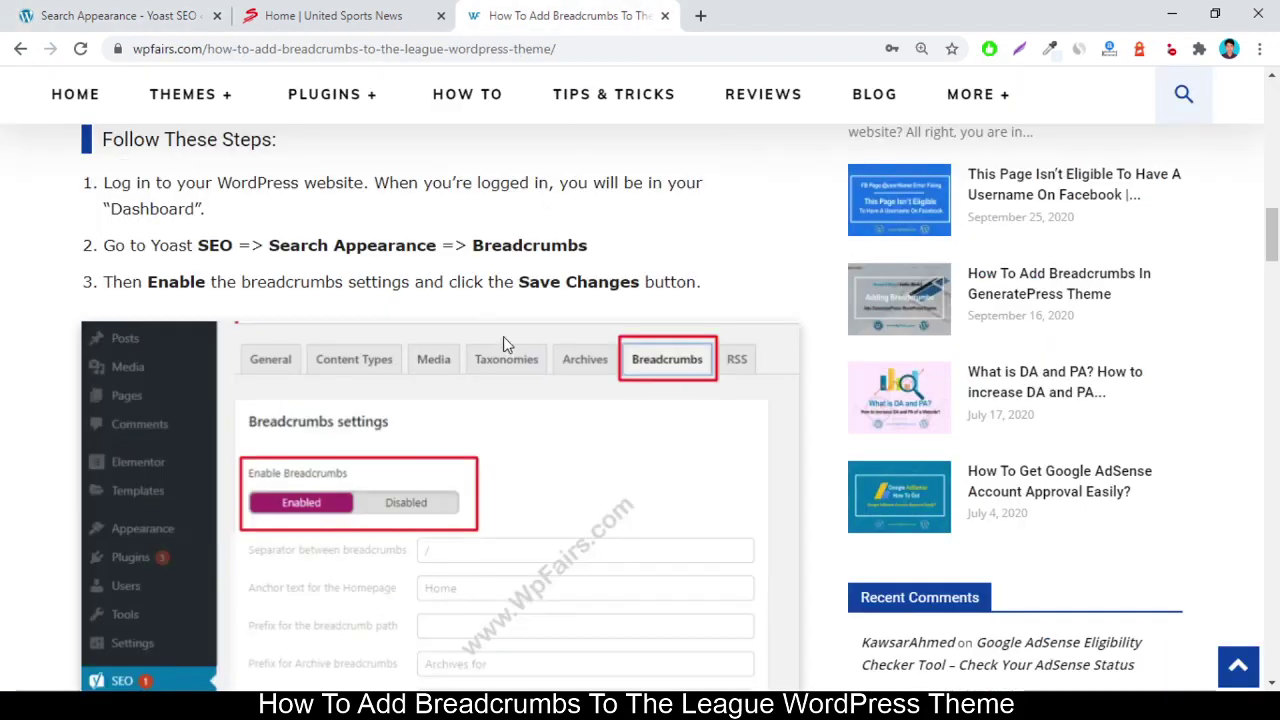
pyautogui.scroll(-5, 507, 337)
pyautogui.scroll(-3, 507, 337)
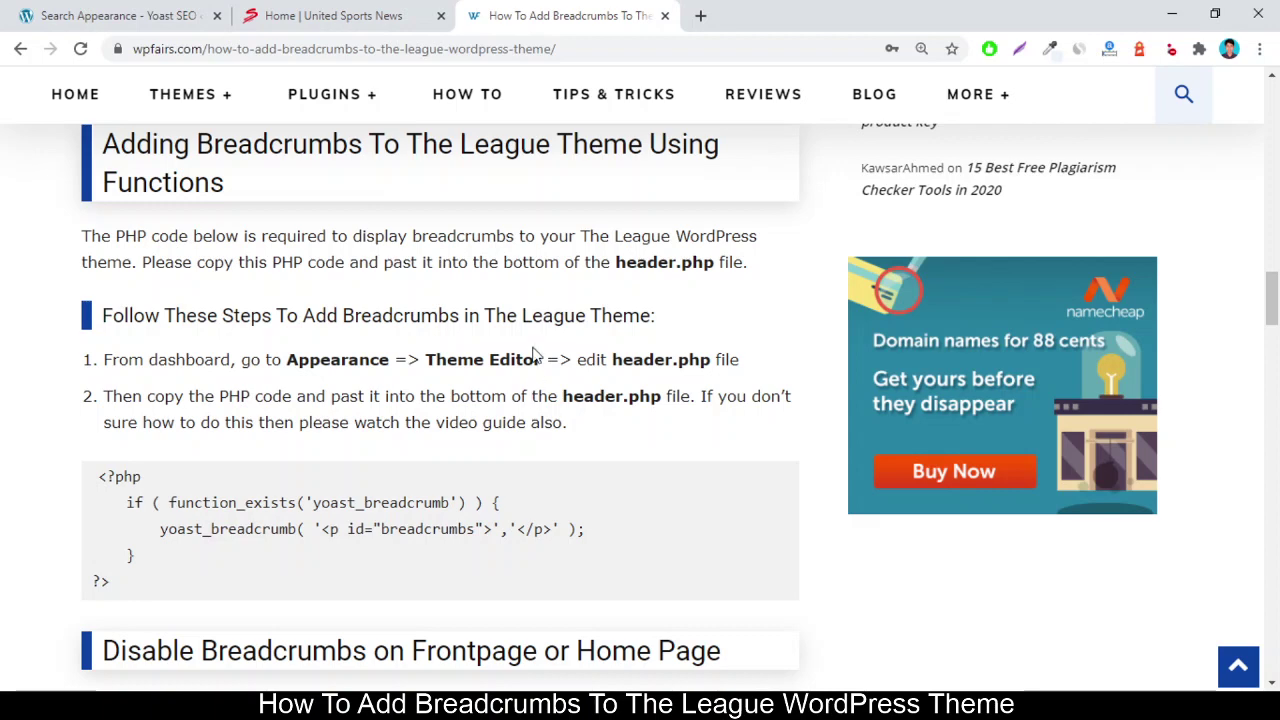
pyautogui.moveTo(108, 584); pyautogui.dragTo(82, 480)
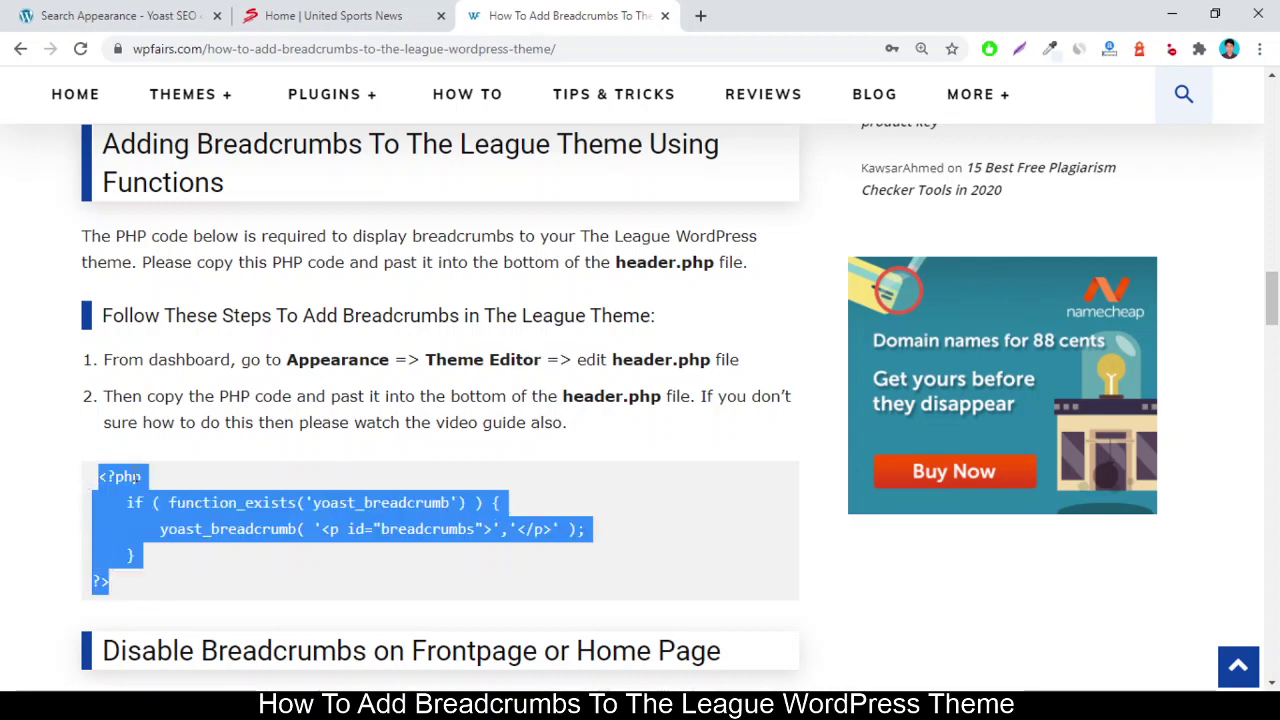
pyautogui.click(597, 432)
pyautogui.moveTo(597, 432); pyautogui.dragTo(100, 355)
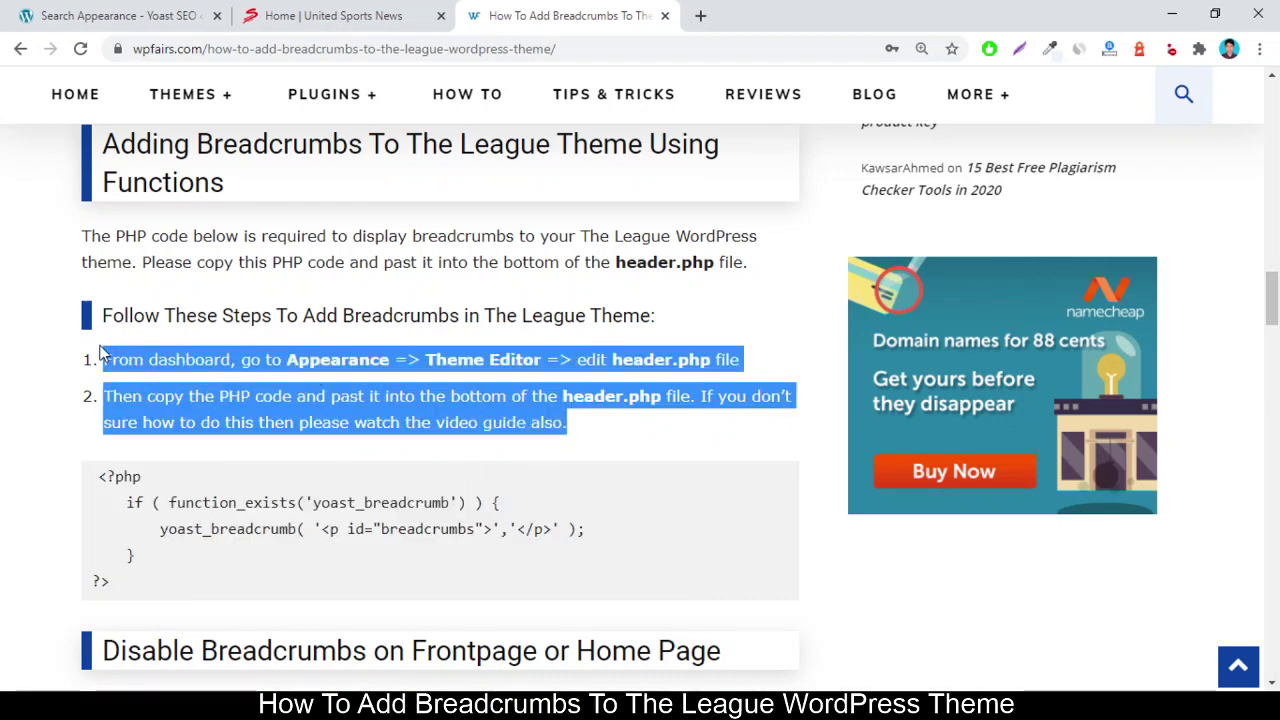
pyautogui.moveTo(603, 433); pyautogui.dragTo(103, 360)
pyautogui.click(612, 424)
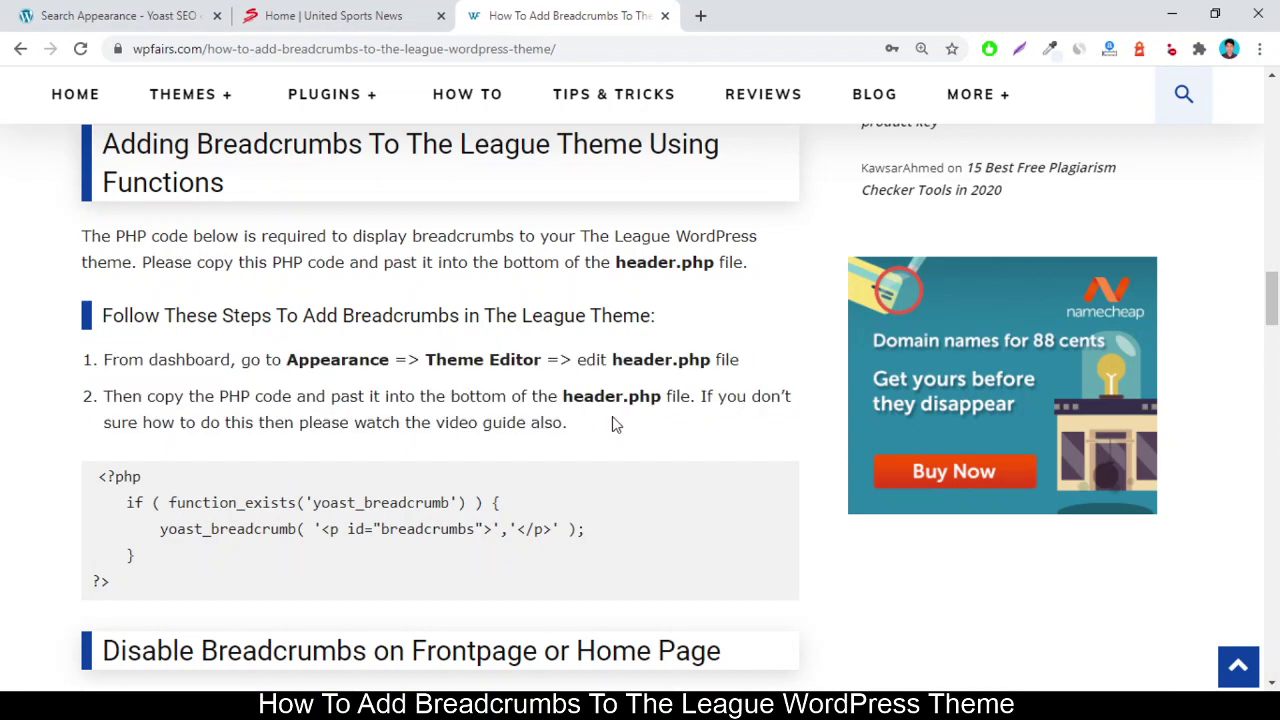
# Select the PHP breadcrumb code block, then return to the WordPress Yoast tab.
pyautogui.scroll(-2, 628, 370)
pyautogui.moveTo(115, 338); pyautogui.dragTo(84, 238)
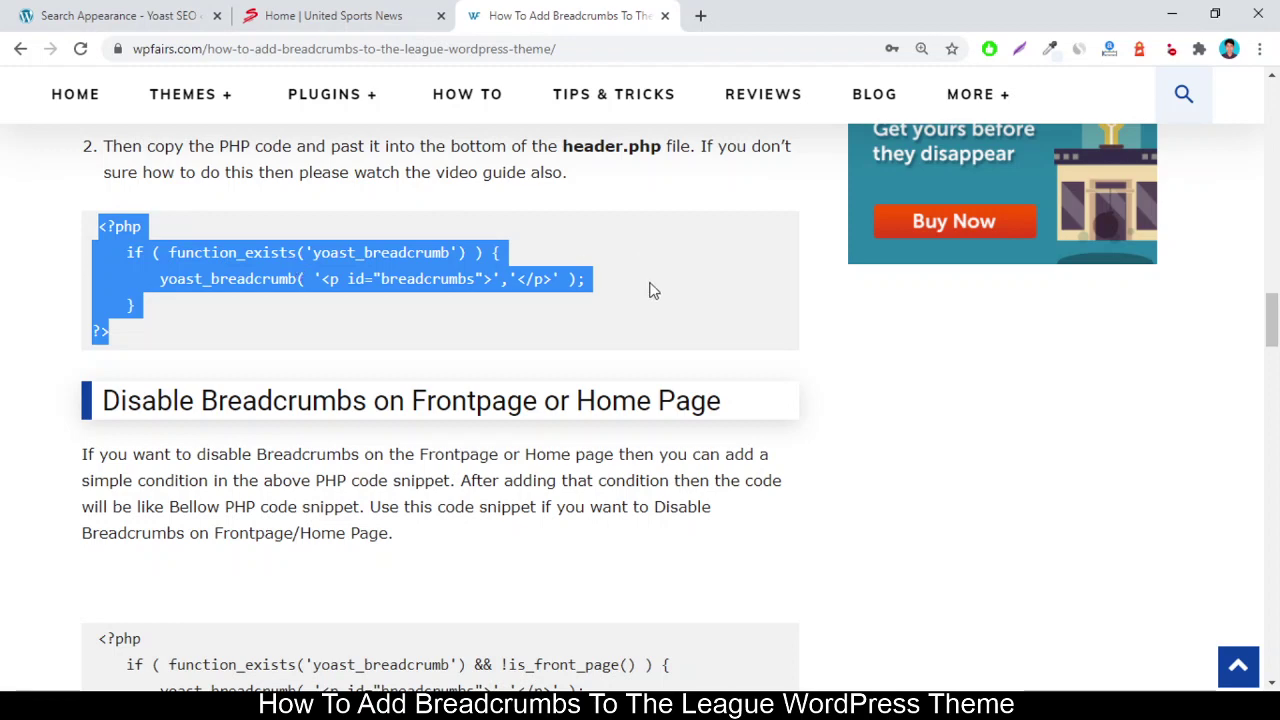
pyautogui.scroll(2, 645, 300)
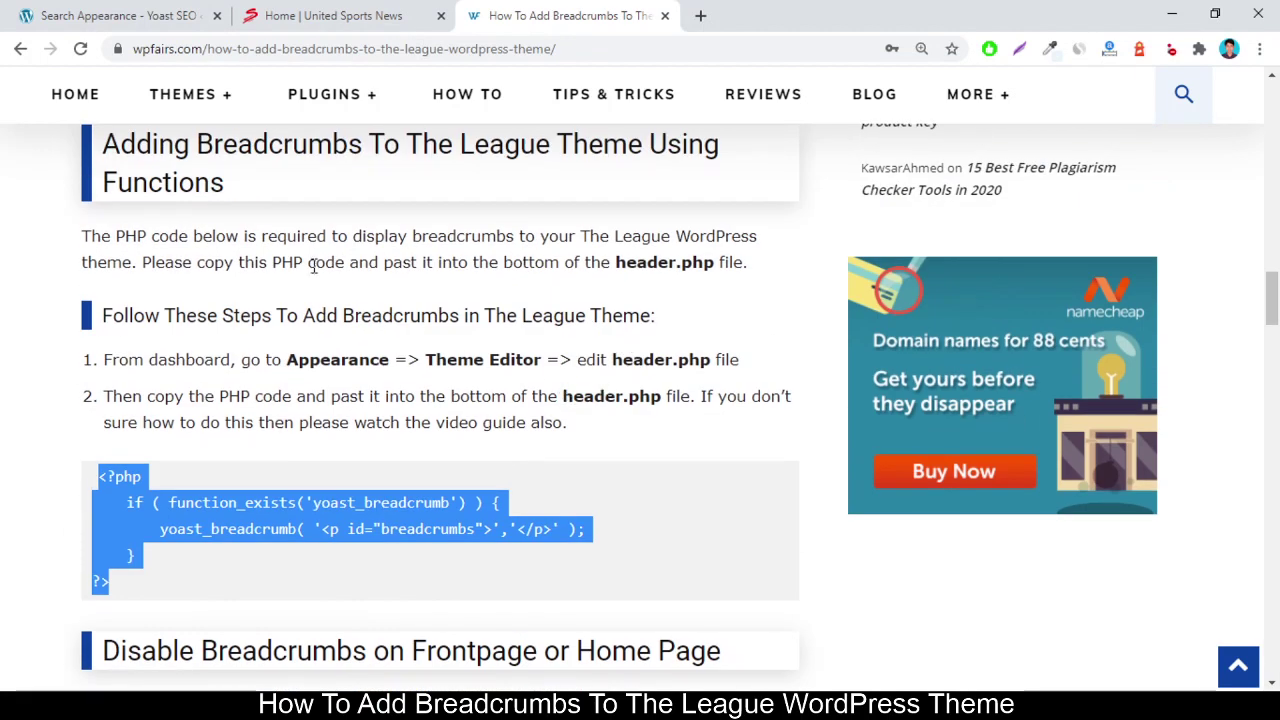
pyautogui.click(25, 14)
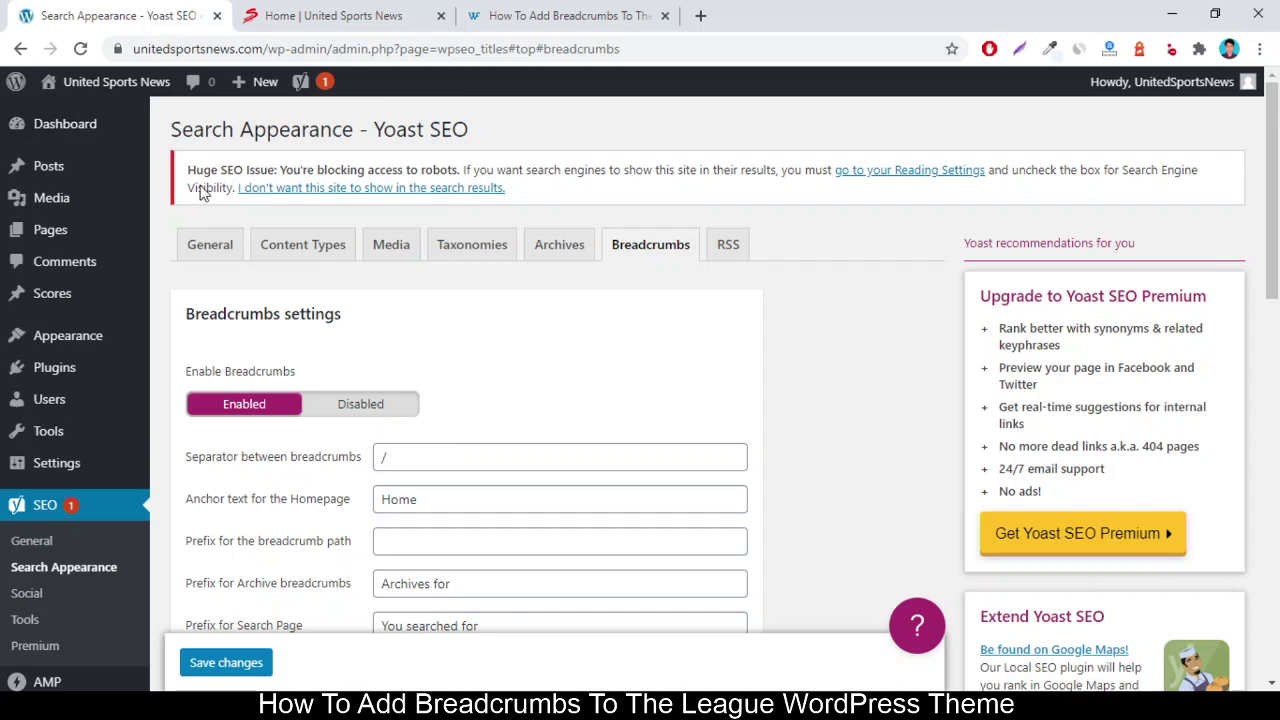
# Open Appearance > Theme Editor on The League theme and scroll its Theme Files list.
pyautogui.moveTo(83, 340)
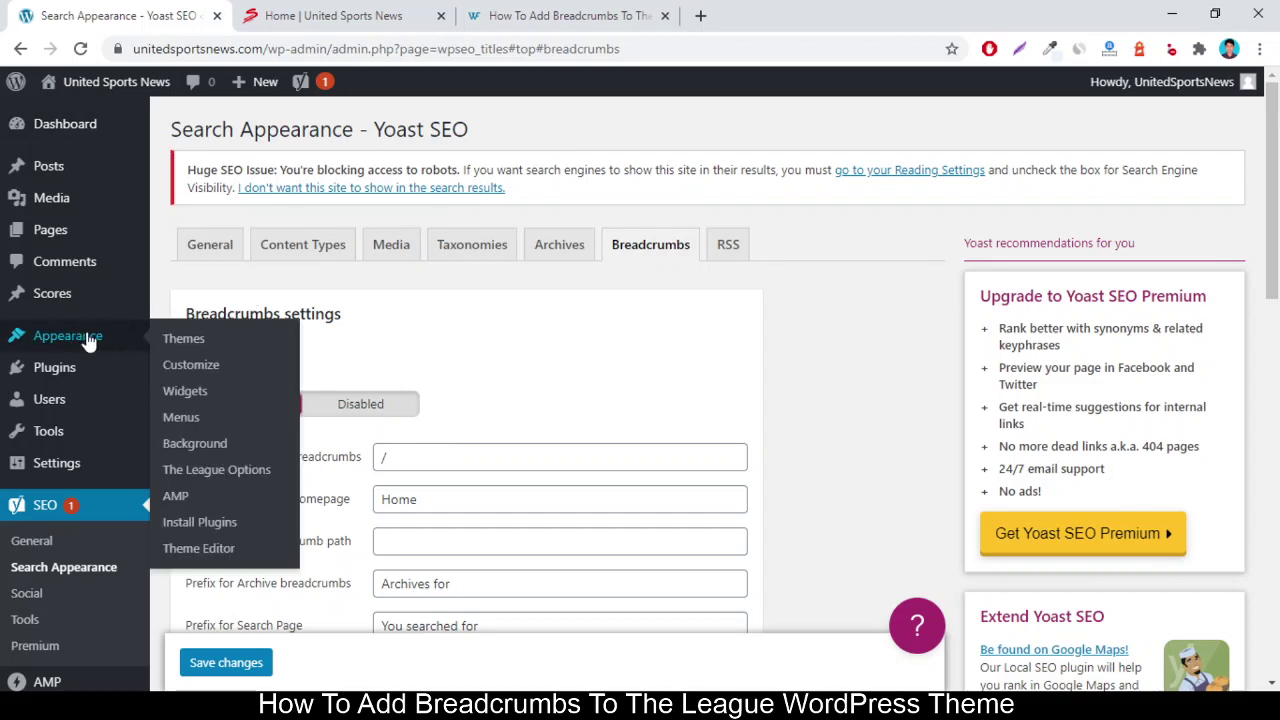
pyautogui.click(195, 548)
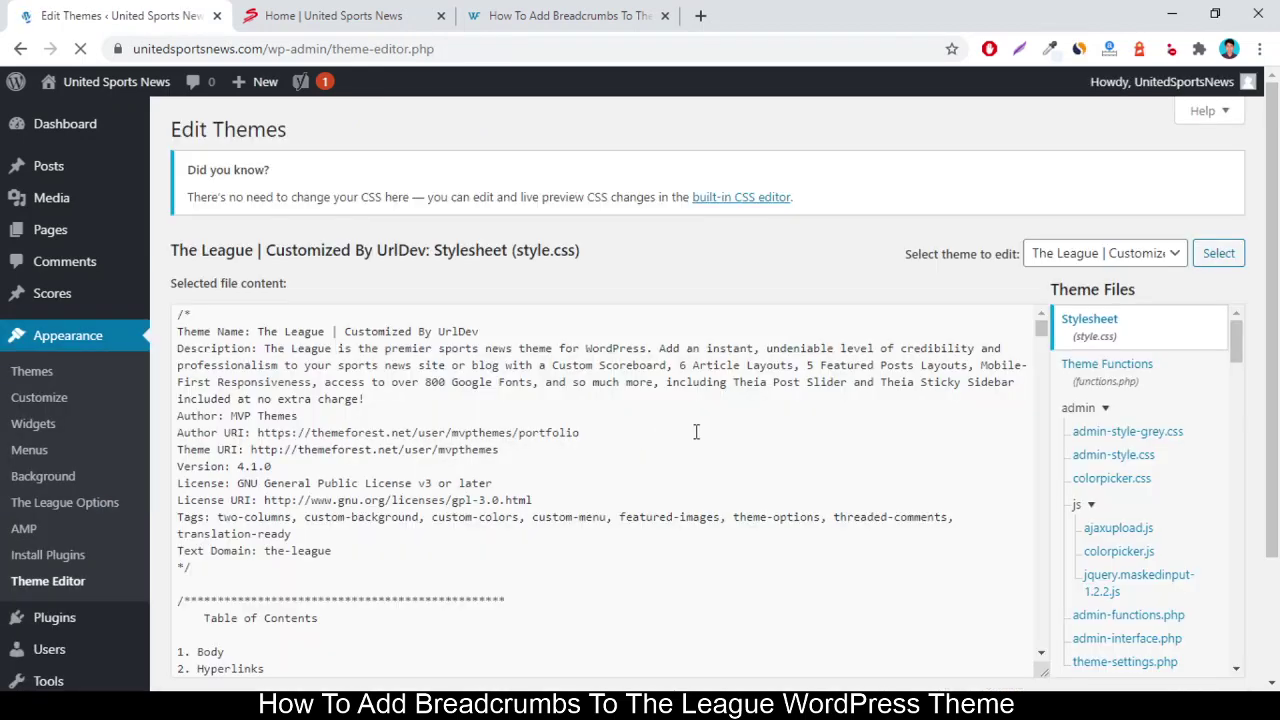
pyautogui.click(1110, 255)
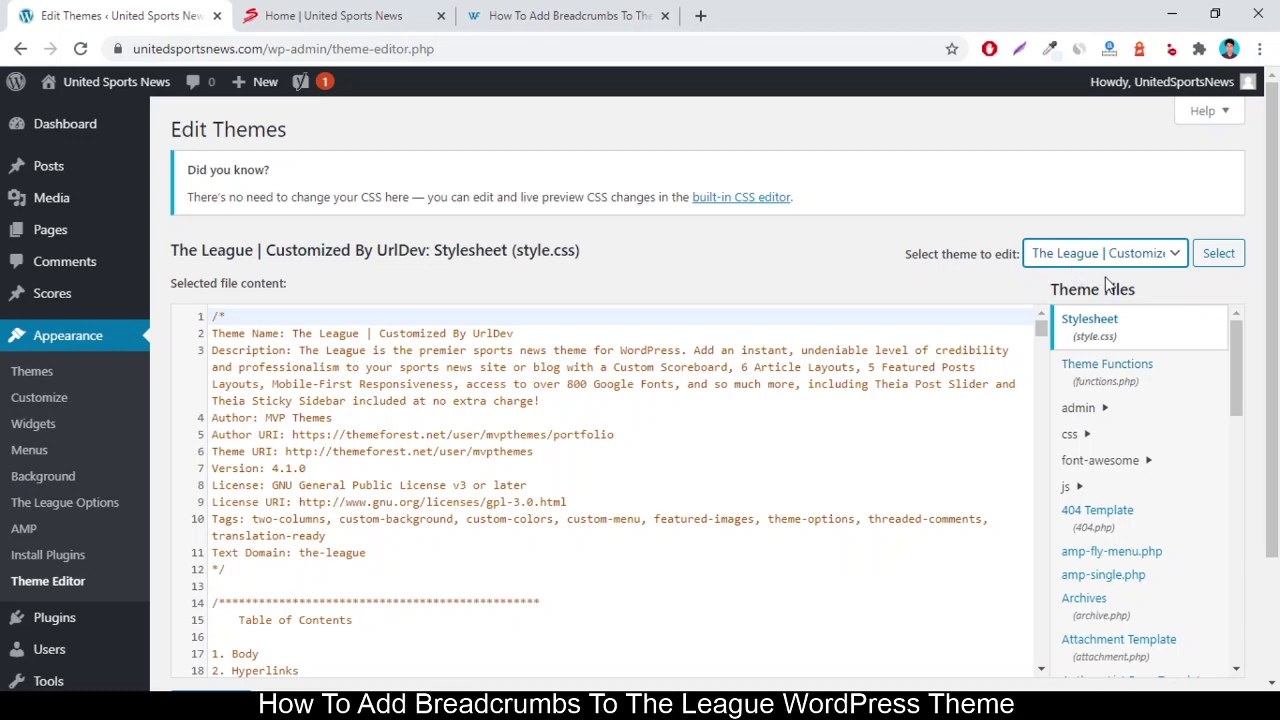
pyautogui.click(848, 270)
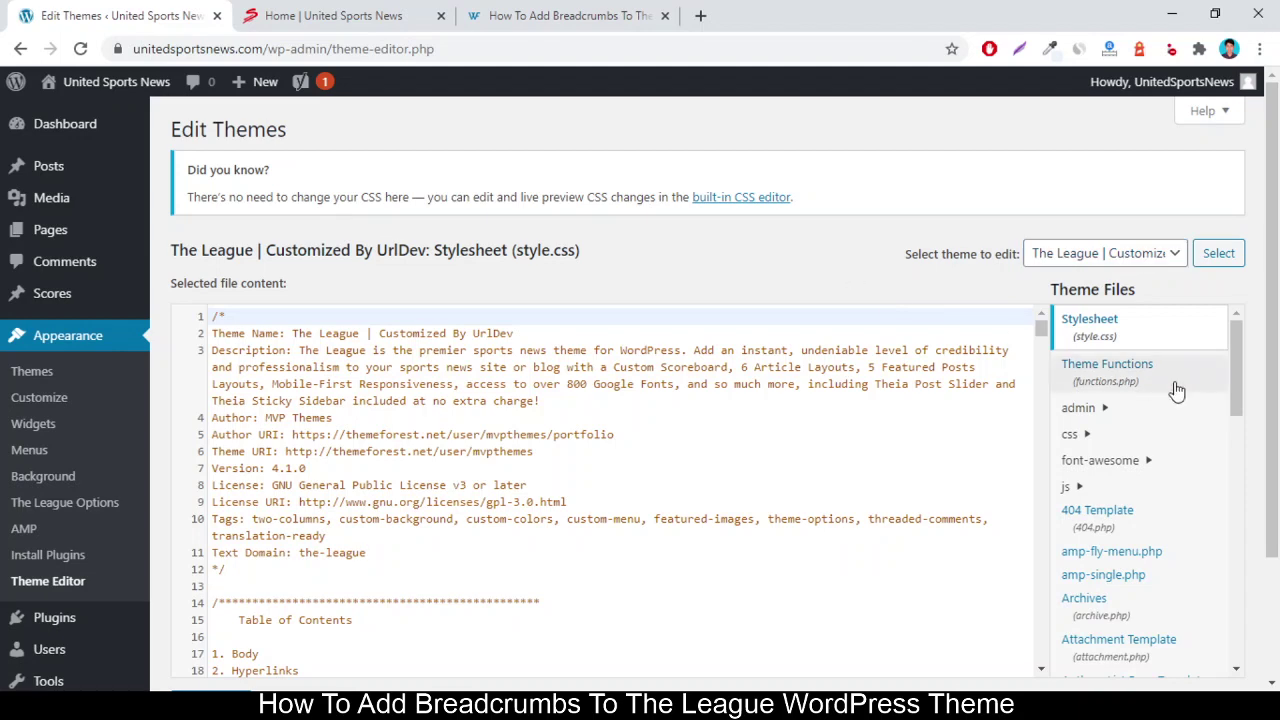
pyautogui.scroll(-3, 1157, 408)
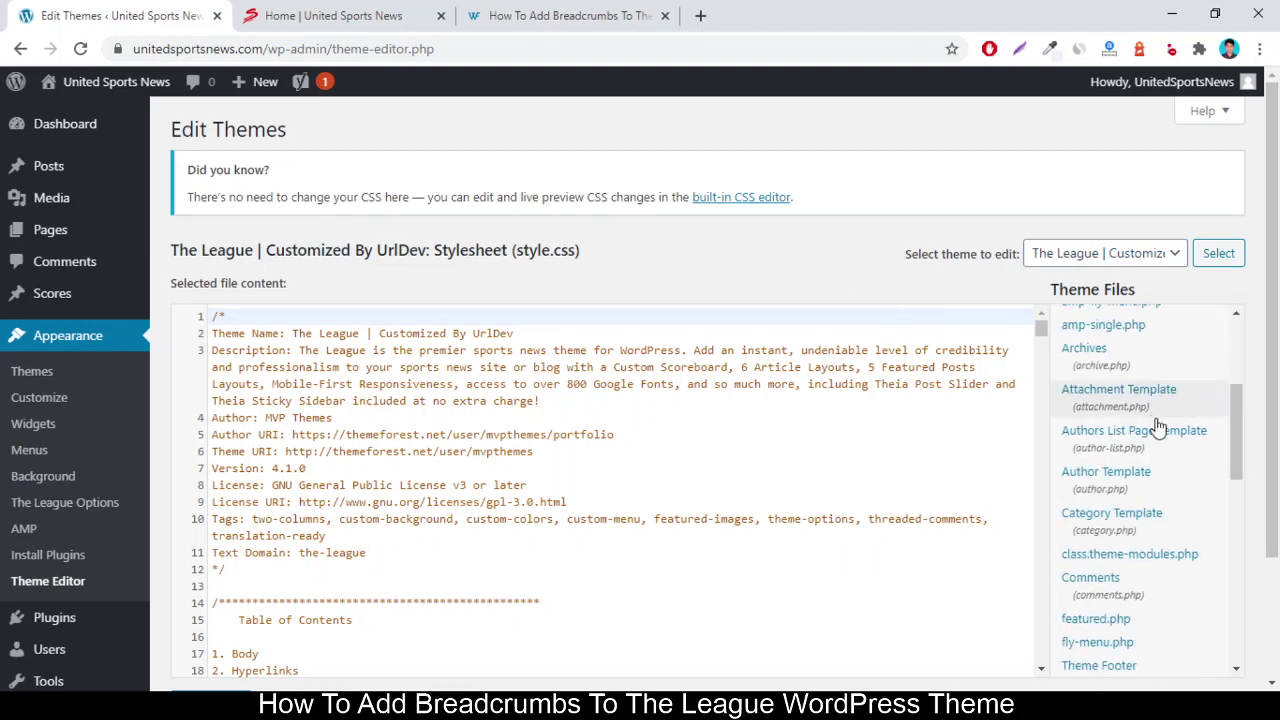
pyautogui.scroll(3, 1157, 425)
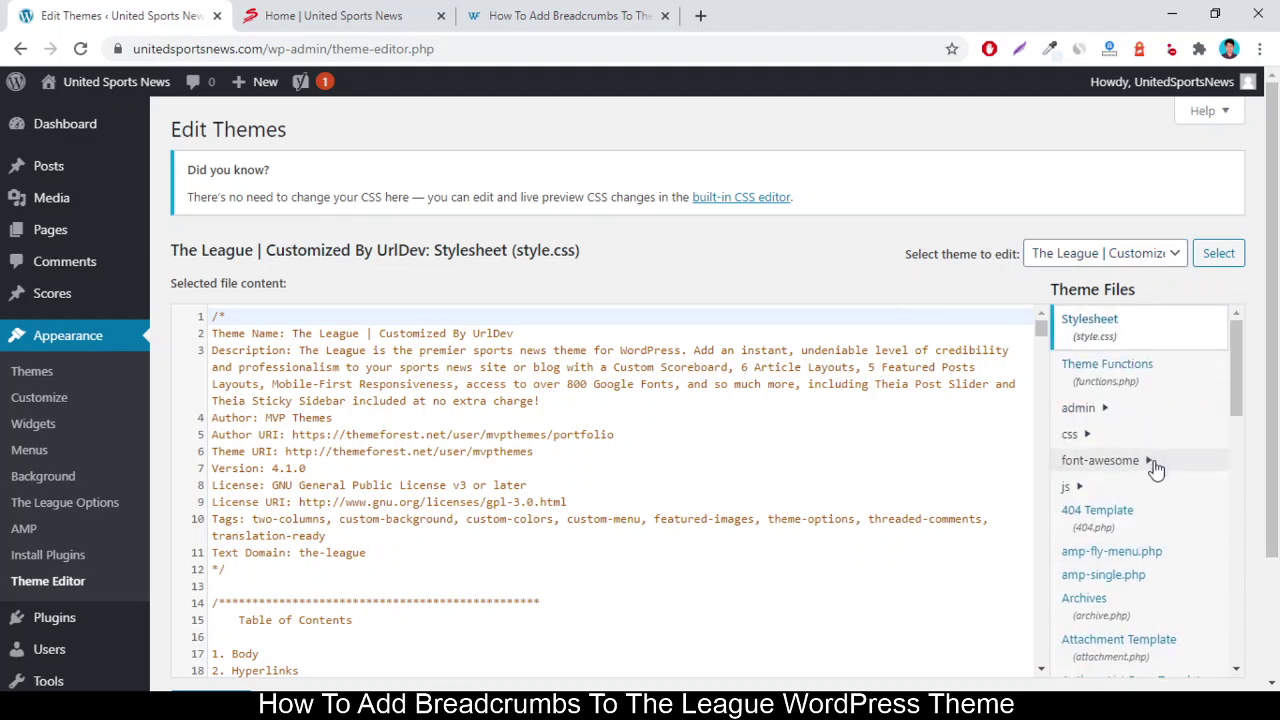
pyautogui.scroll(-3, 1155, 468)
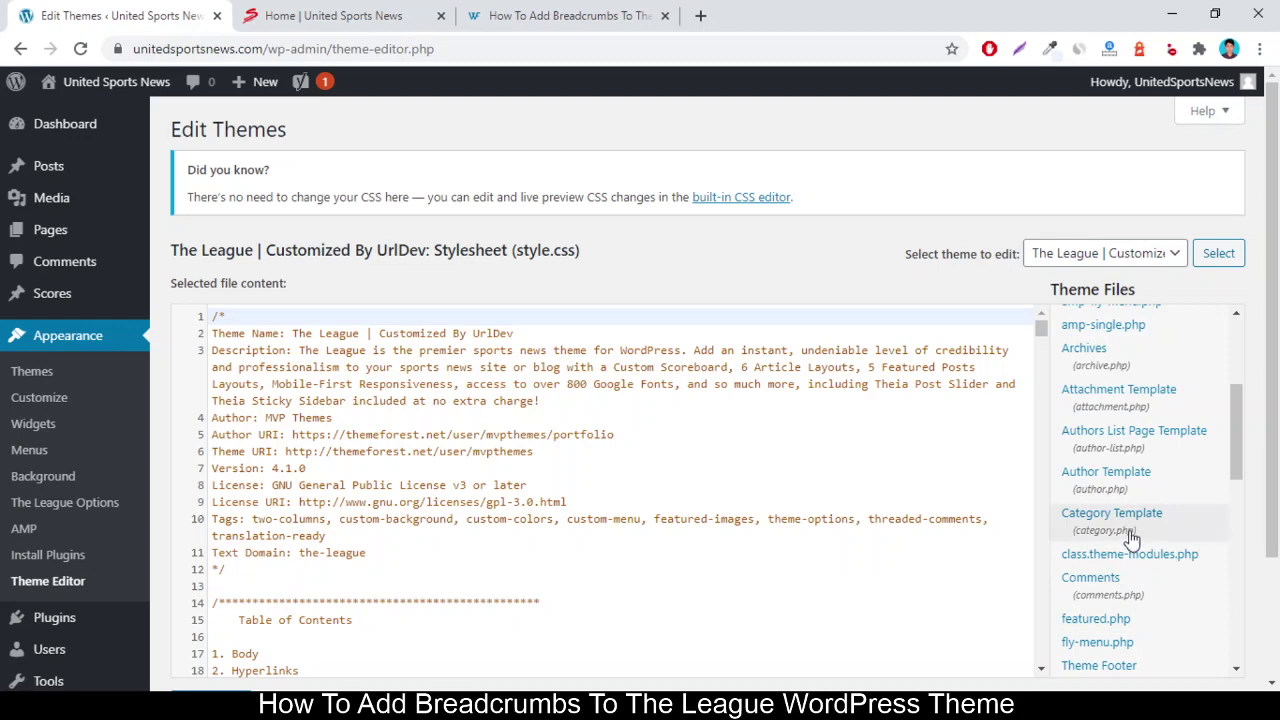
pyautogui.scroll(-3, 1131, 527)
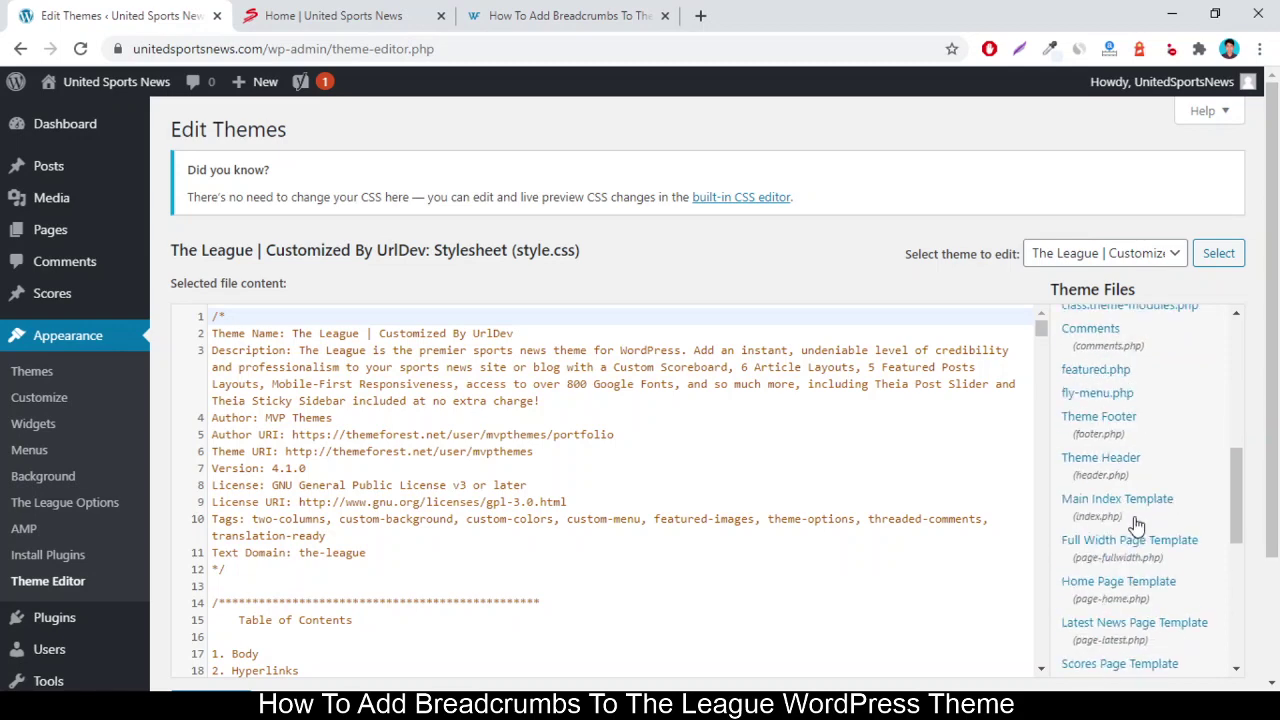
# In header.php, paste the yoast_breadcrumb snippet after line 147 and indent it.
pyautogui.click(1117, 471)
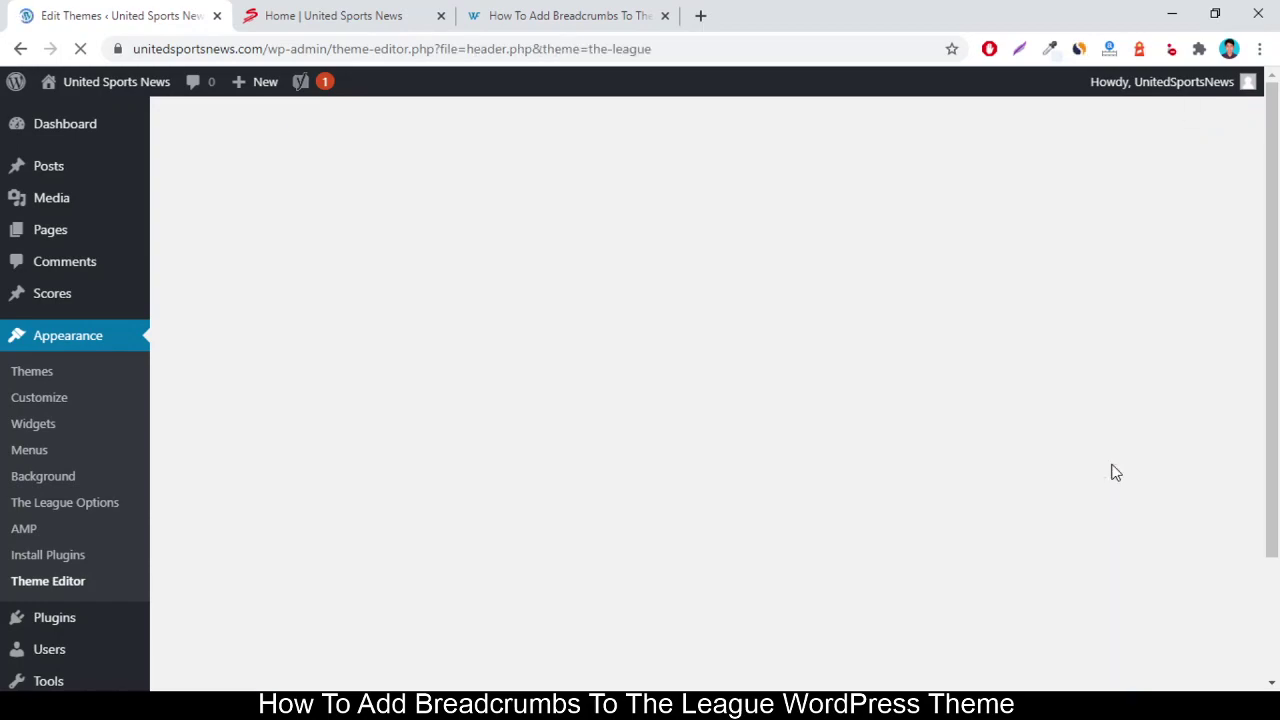
pyautogui.scroll(-20, 678, 302)
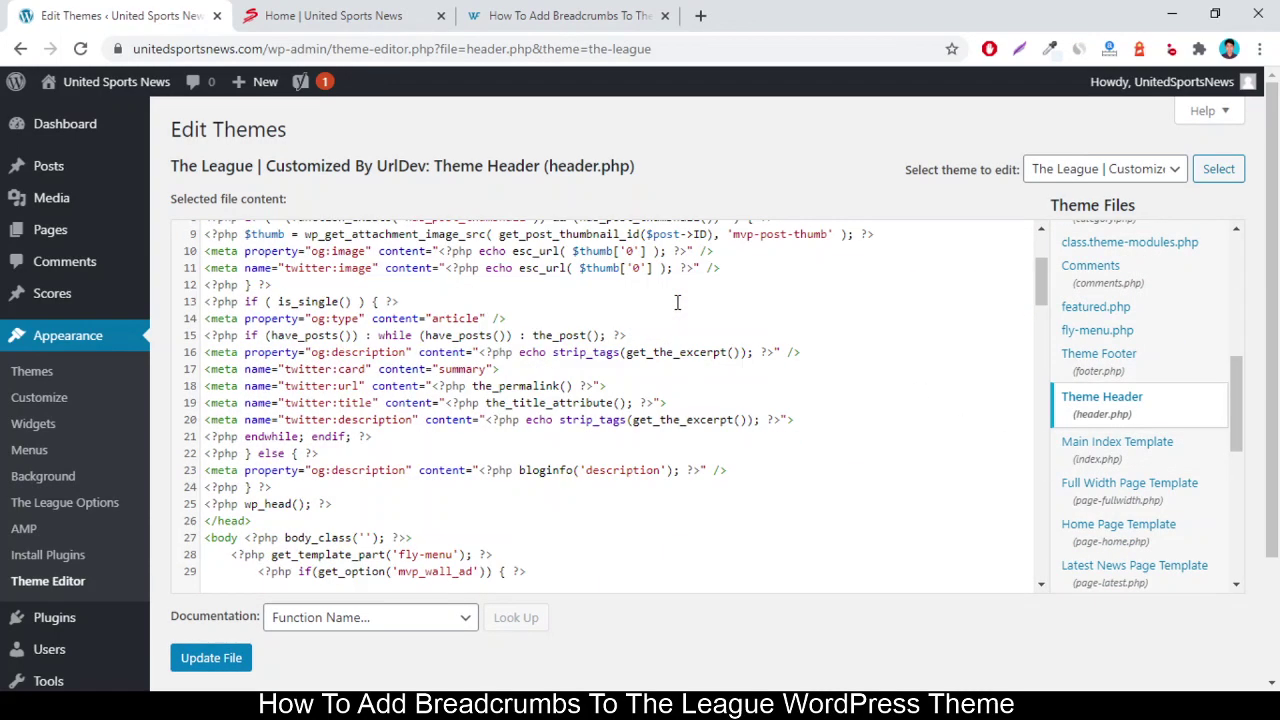
pyautogui.scroll(-5, 680, 320)
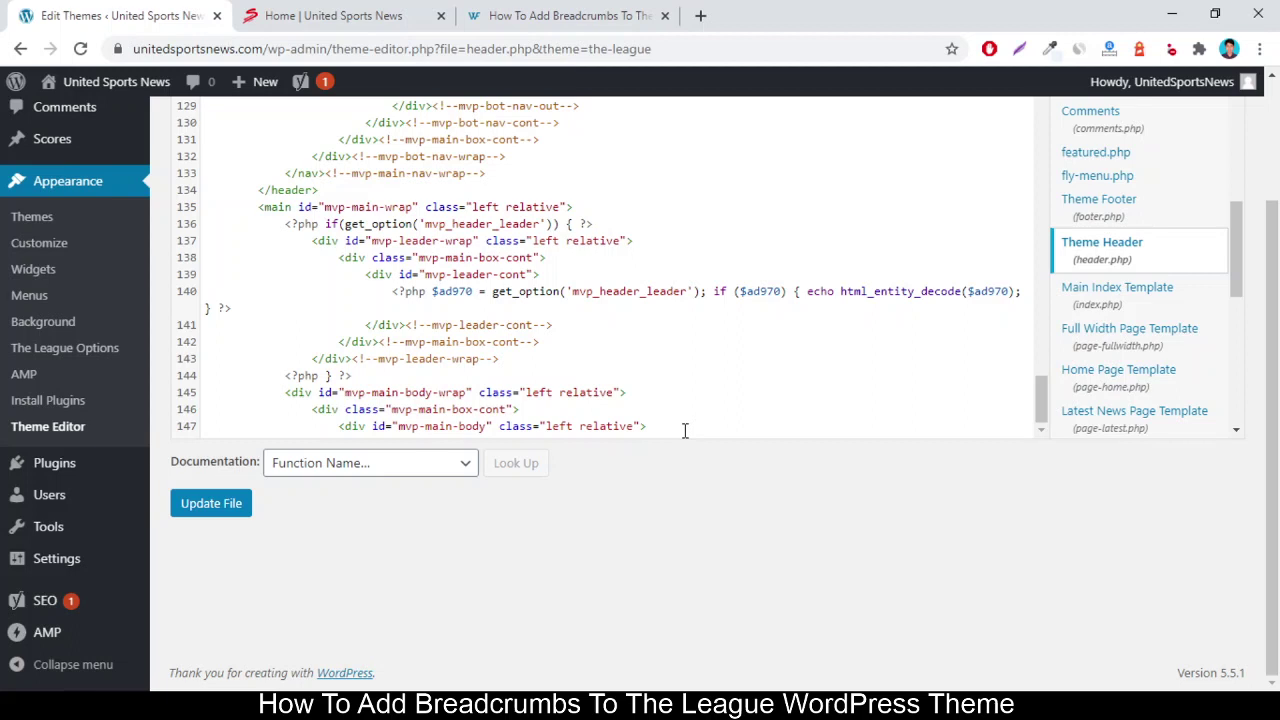
pyautogui.click(678, 428)
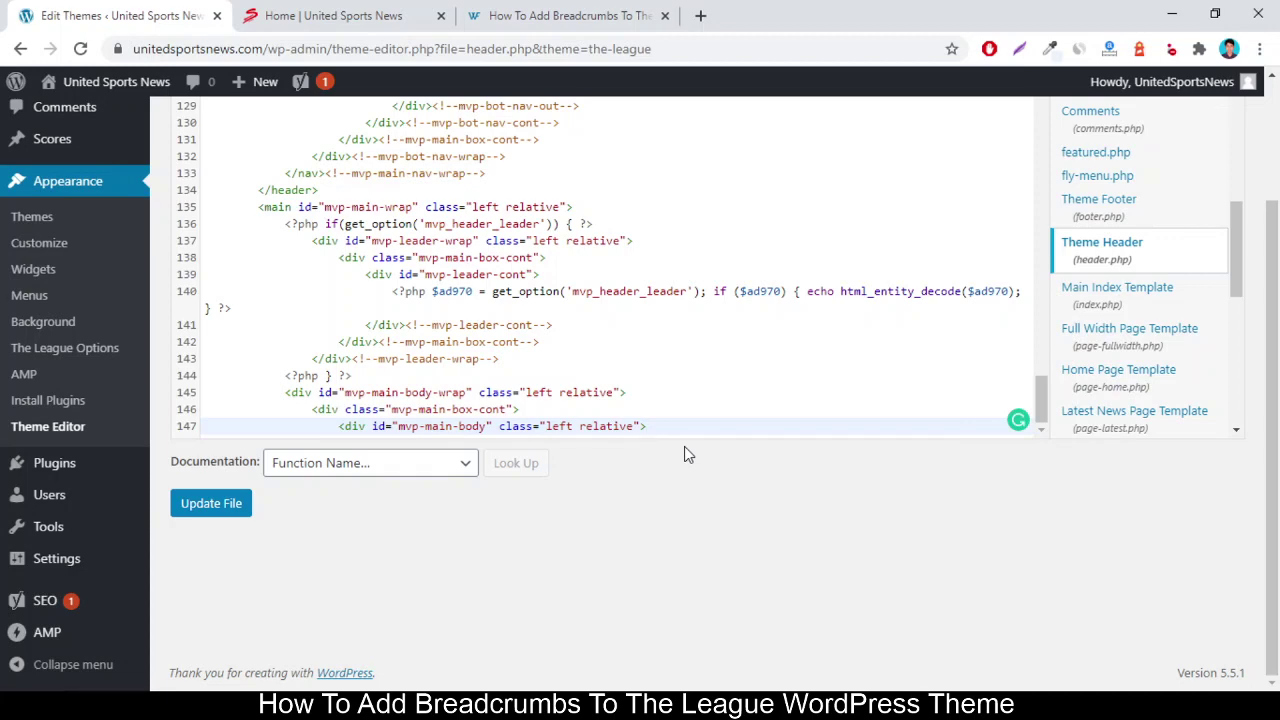
pyautogui.press('Return')
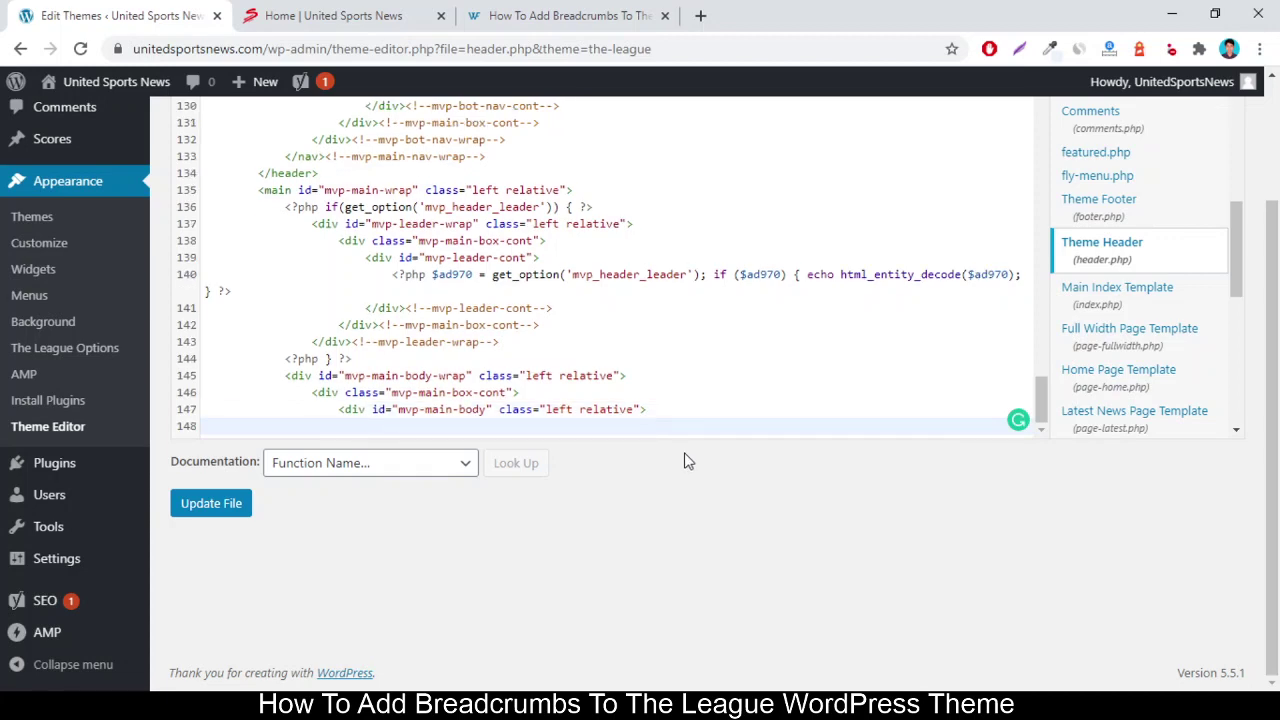
pyautogui.write('<?php     if ( function_exists(\'yoast_breadcrumb\') ) {     yoast_breadcrumb( \'<p id="breadcrumbs">\',\'</p>\' );     } ?>')
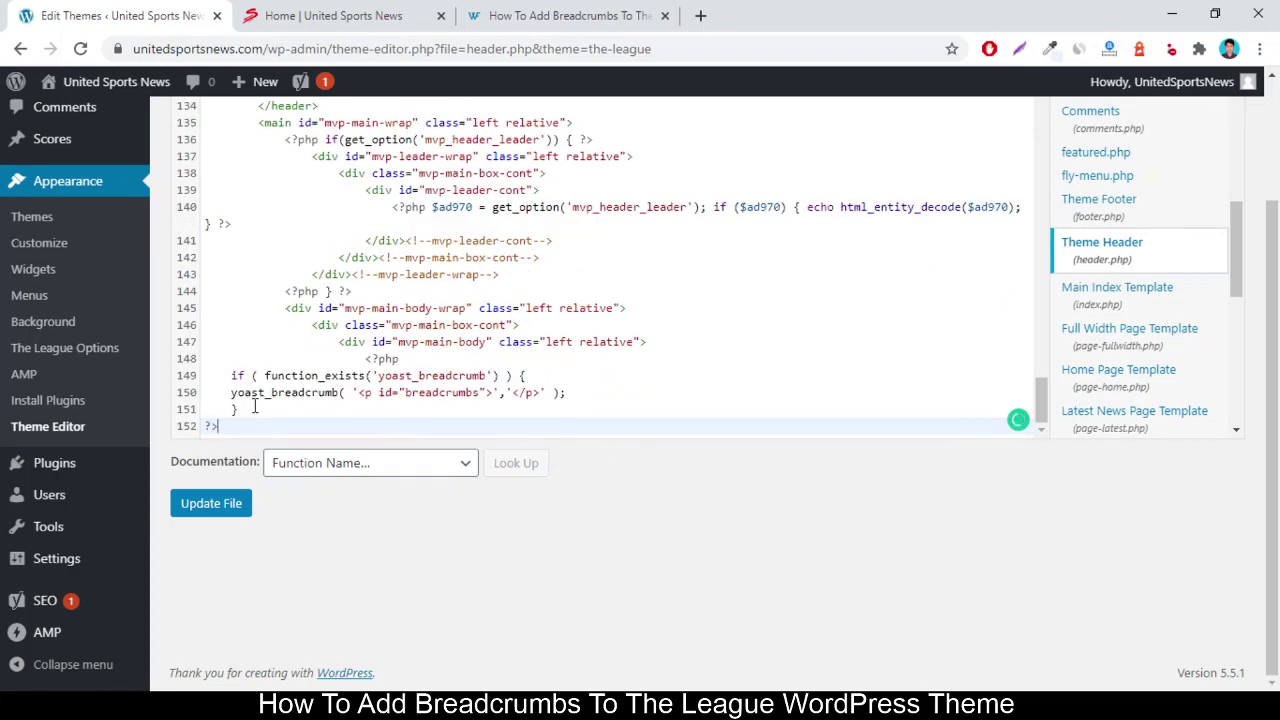
pyautogui.moveTo(228, 428); pyautogui.dragTo(198, 384)
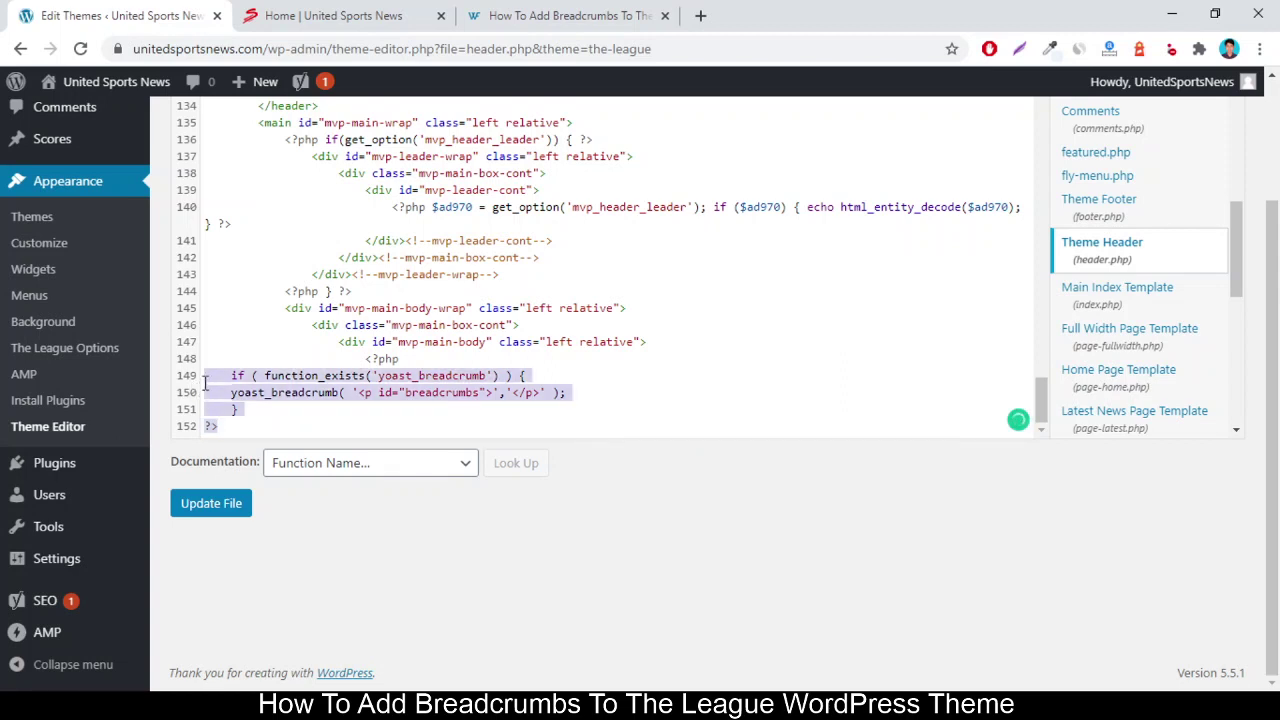
pyautogui.press('Tab')
pyautogui.press('Tab')
pyautogui.press('Tab')
pyautogui.press('Tab')
pyautogui.press('Tab')
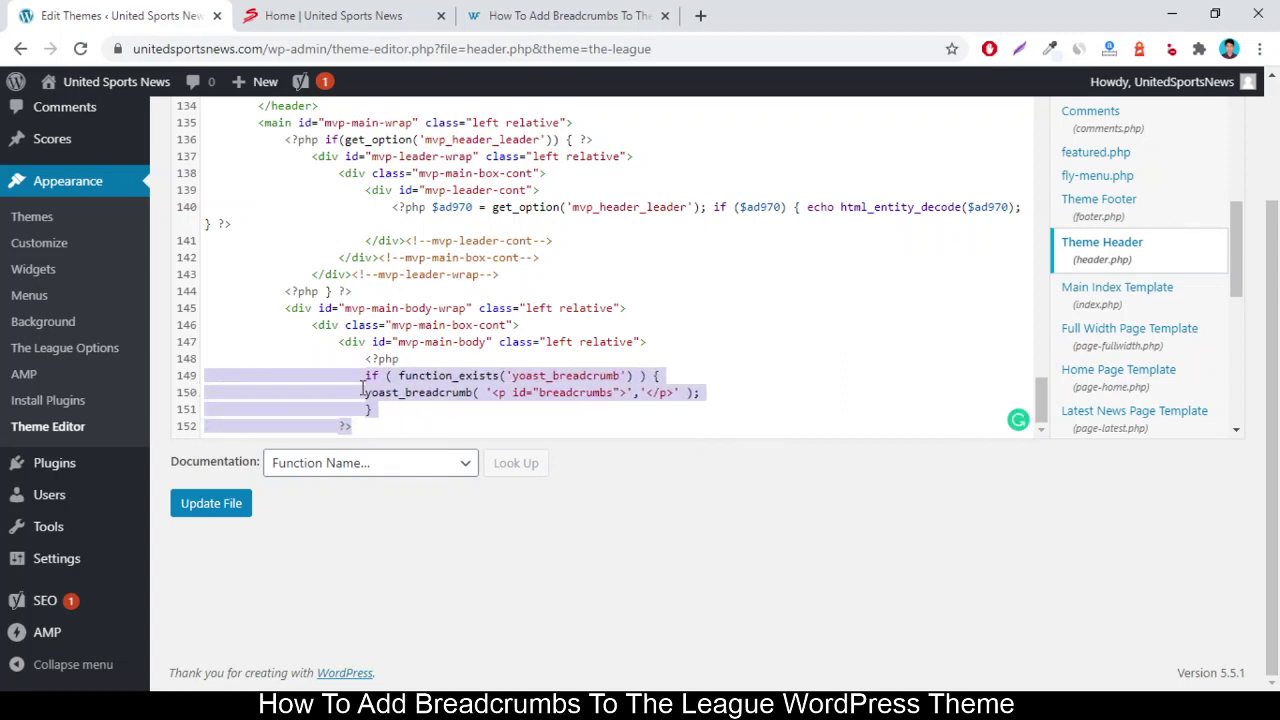
# Outdent the opening php tag and save header.php with Update File.
pyautogui.click(365, 362)
pyautogui.press('BackSpace')
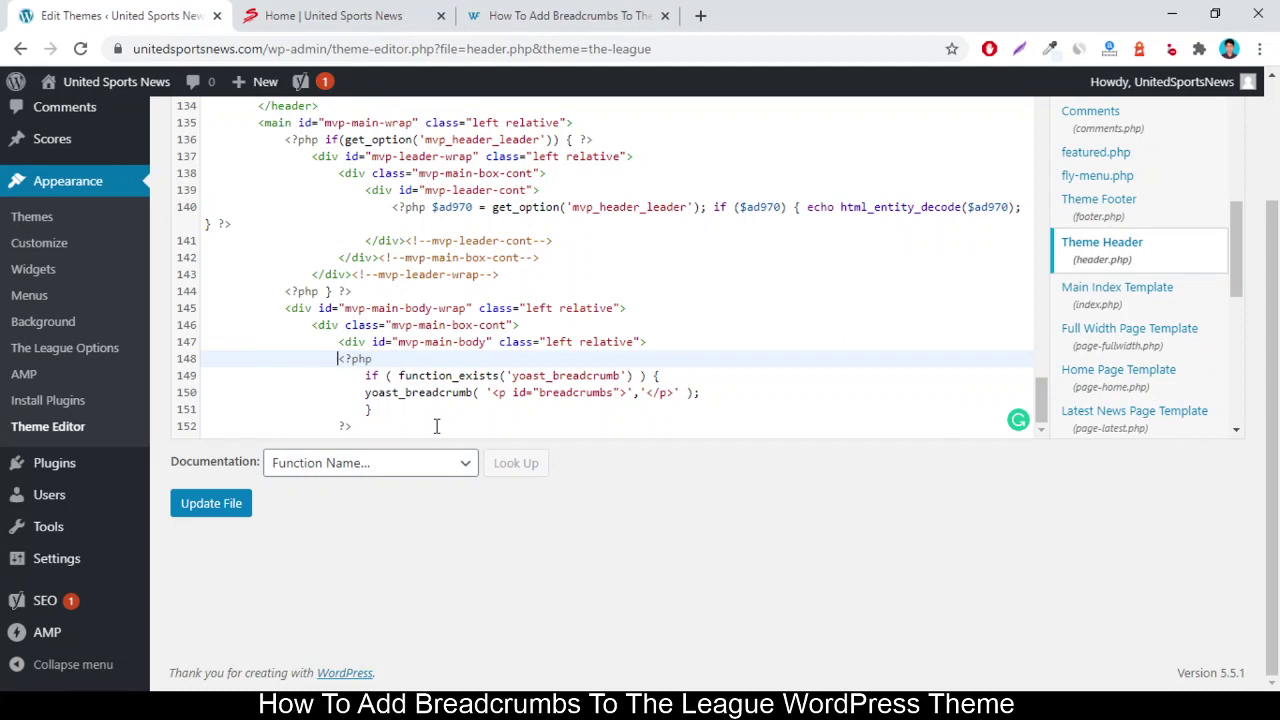
pyautogui.click(215, 504)
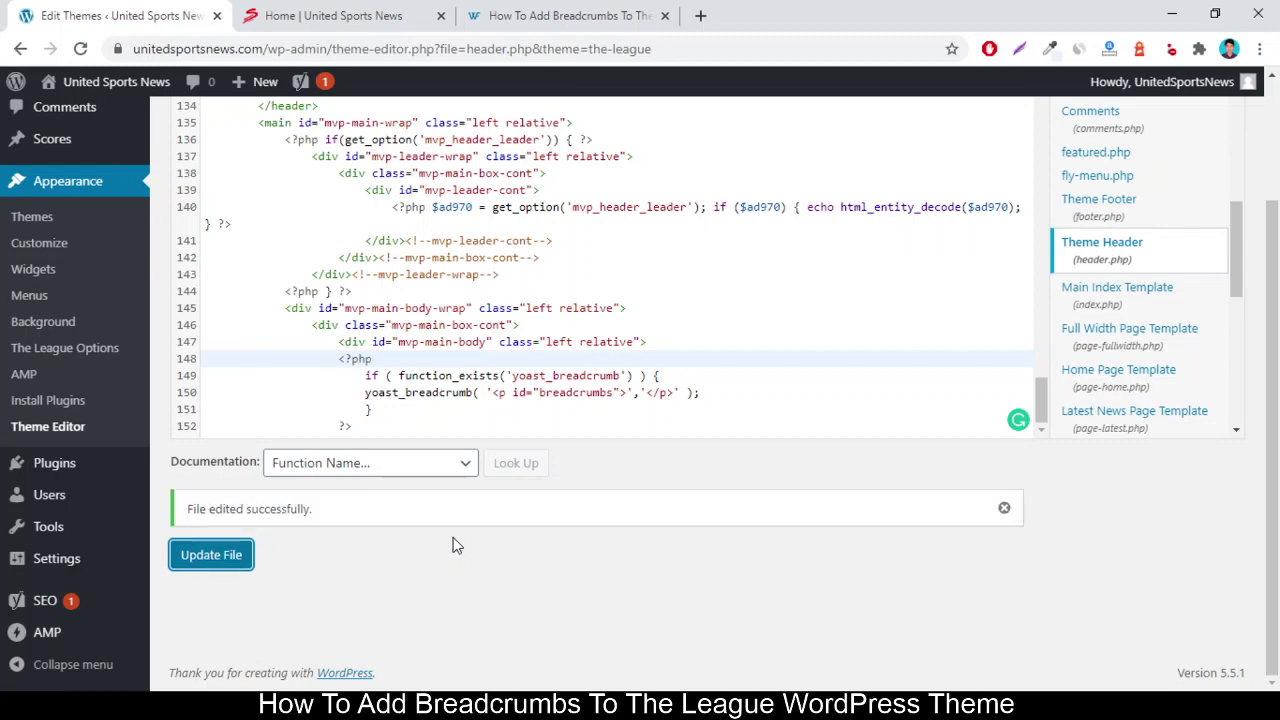
pyautogui.click(360, 12)
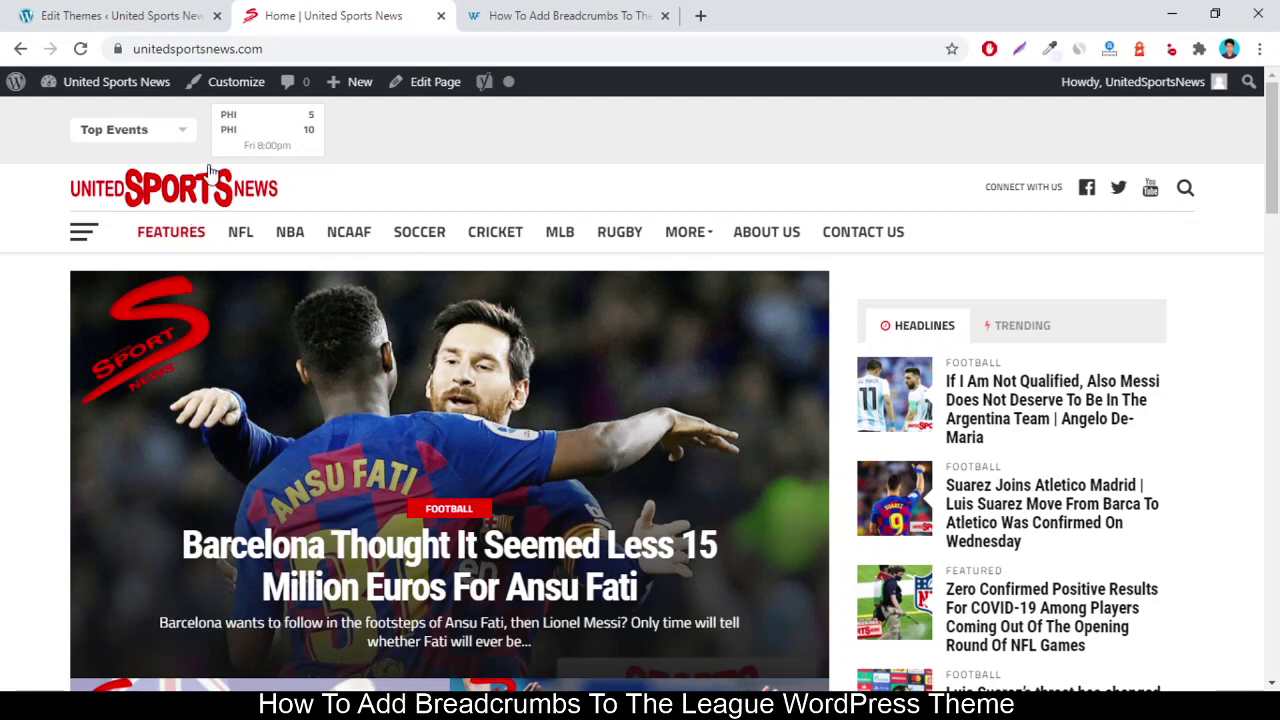
# Reload the homepage and check its new 'Home' breadcrumb.
pyautogui.click(79, 50)
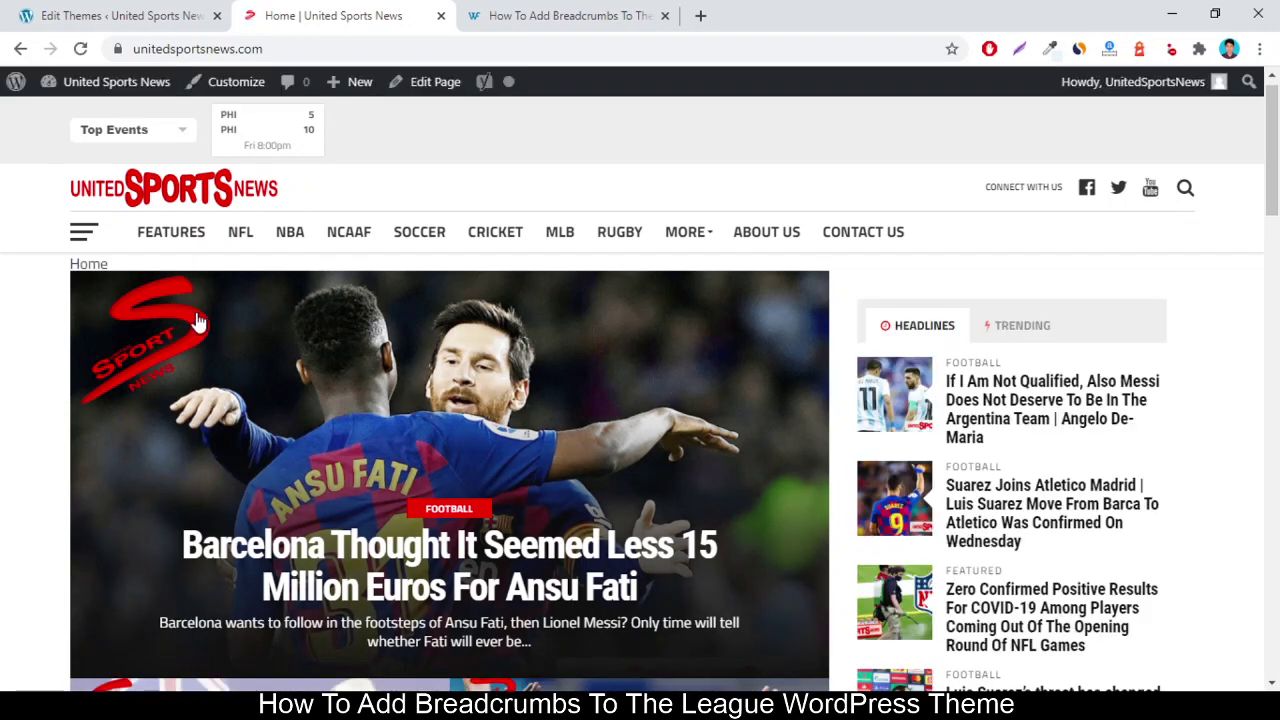
pyautogui.moveTo(120, 263); pyautogui.dragTo(57, 263)
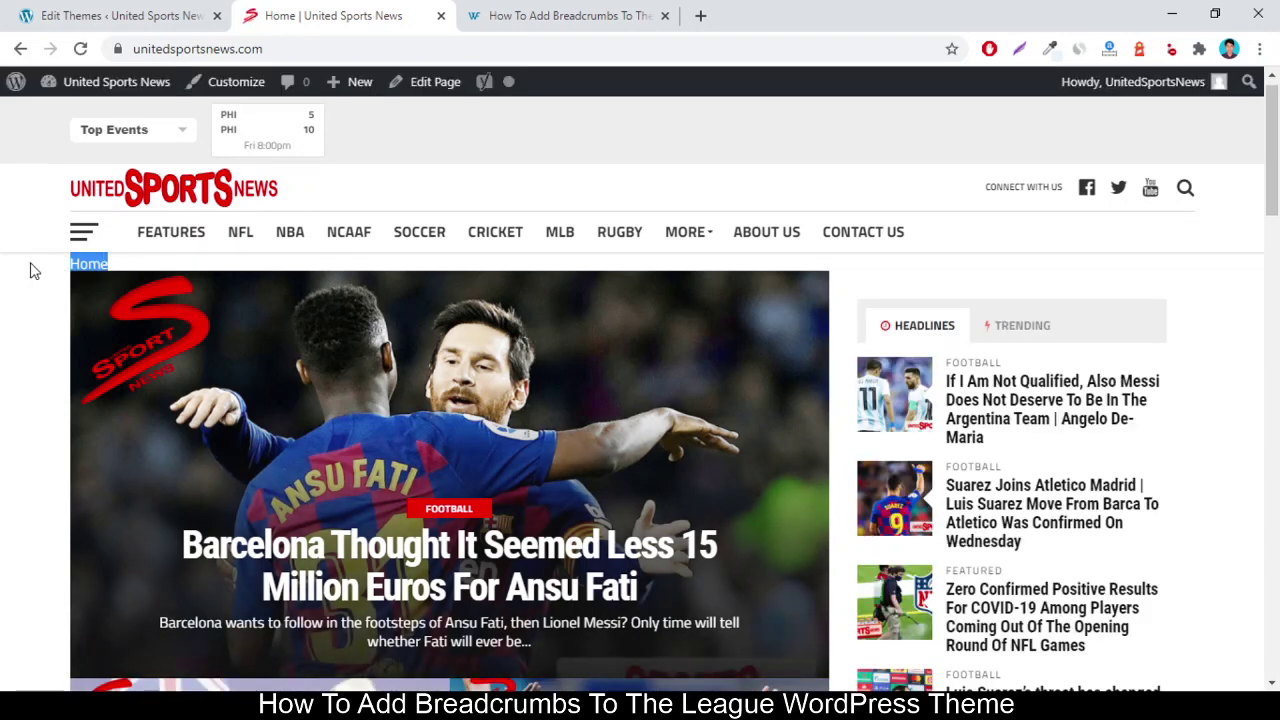
pyautogui.click(32, 278)
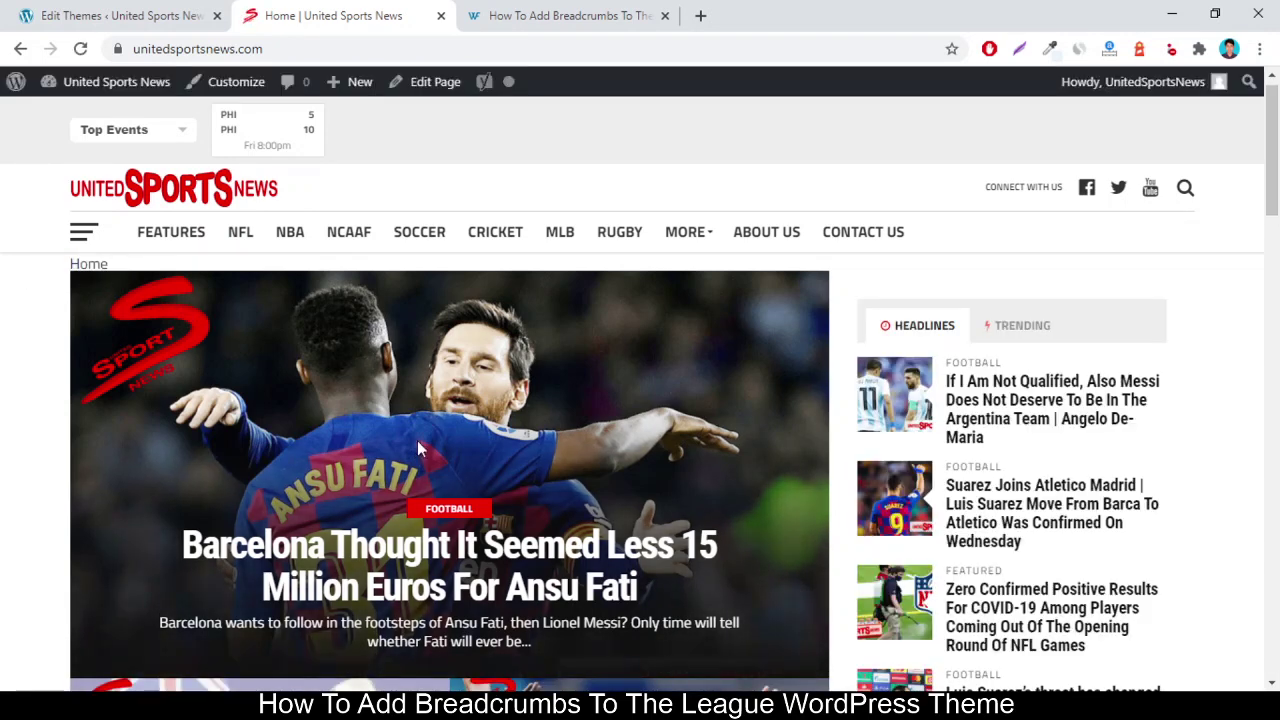
# Open the Barcelona post in a new tab and check its 'Home / Latest News' trail.
pyautogui.middleClick(538, 468)
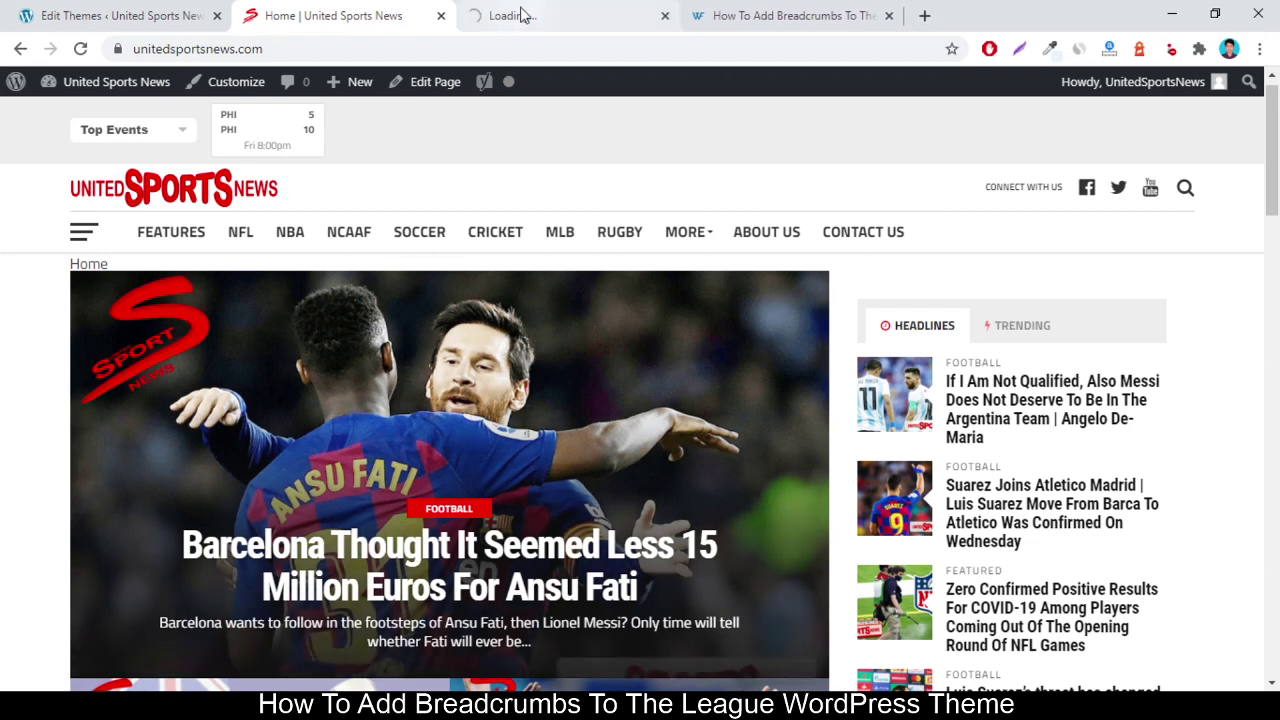
pyautogui.click(522, 15)
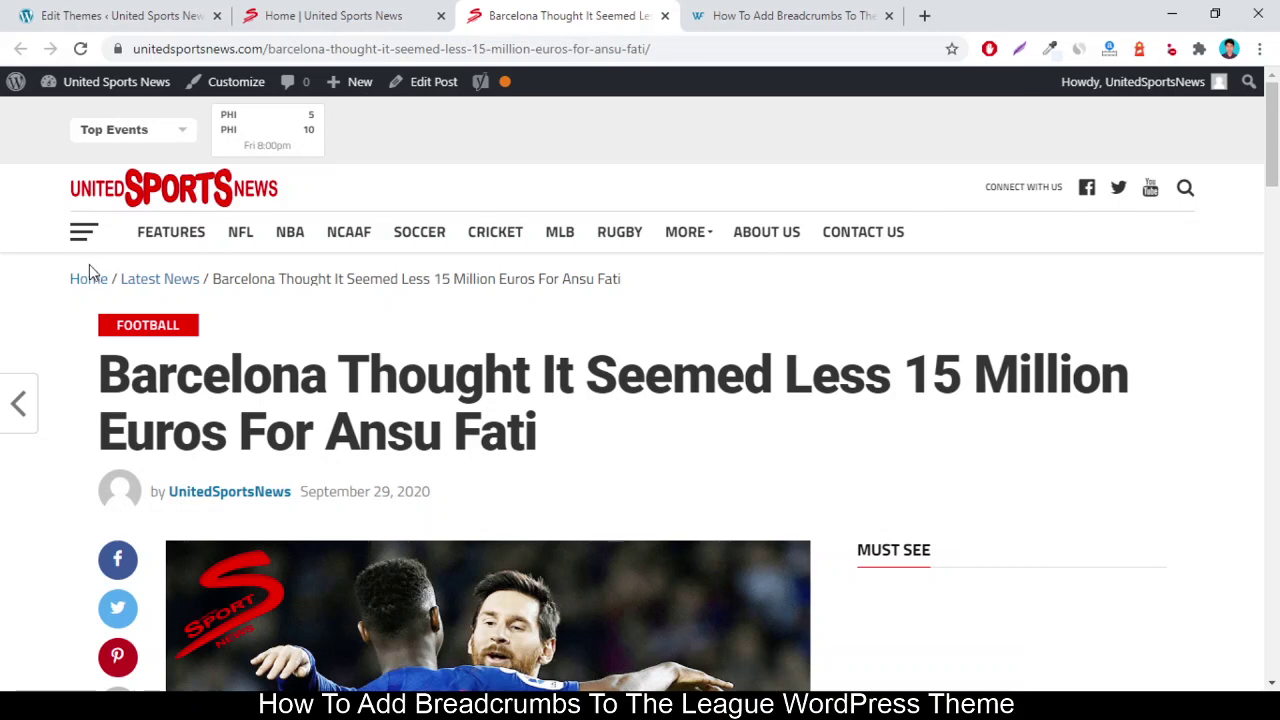
pyautogui.moveTo(49, 280); pyautogui.dragTo(703, 285)
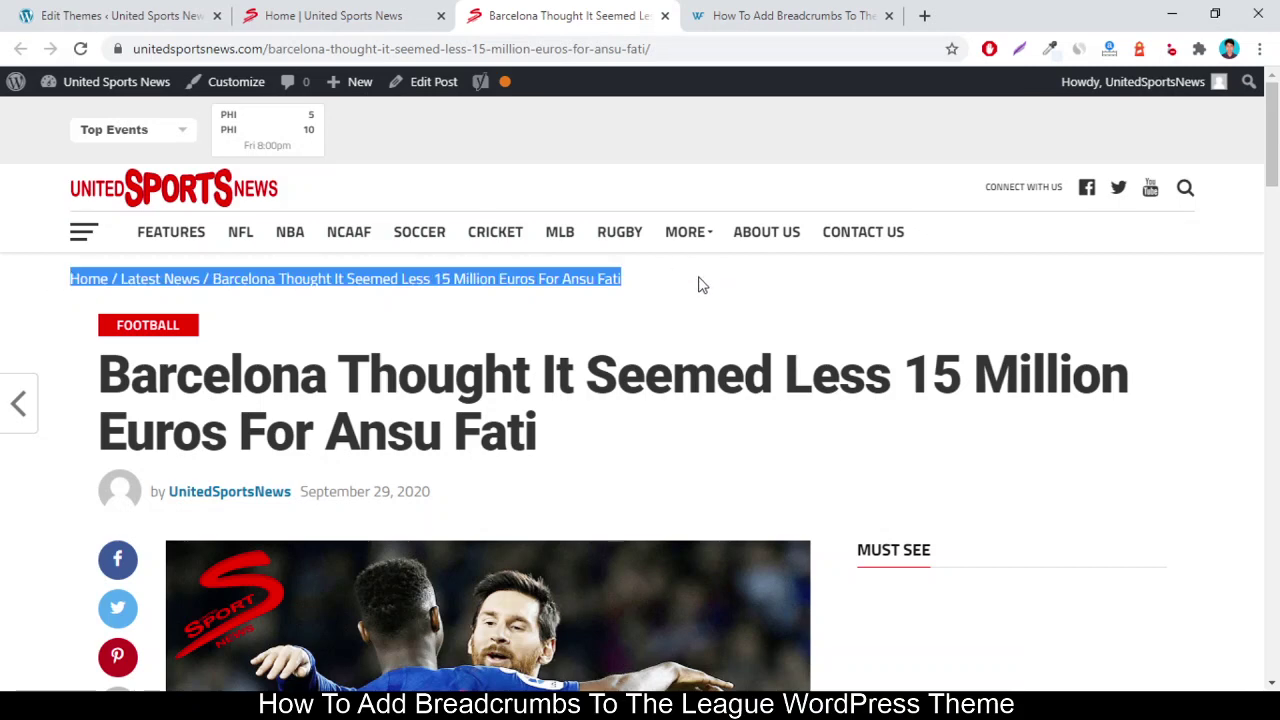
pyautogui.click(702, 287)
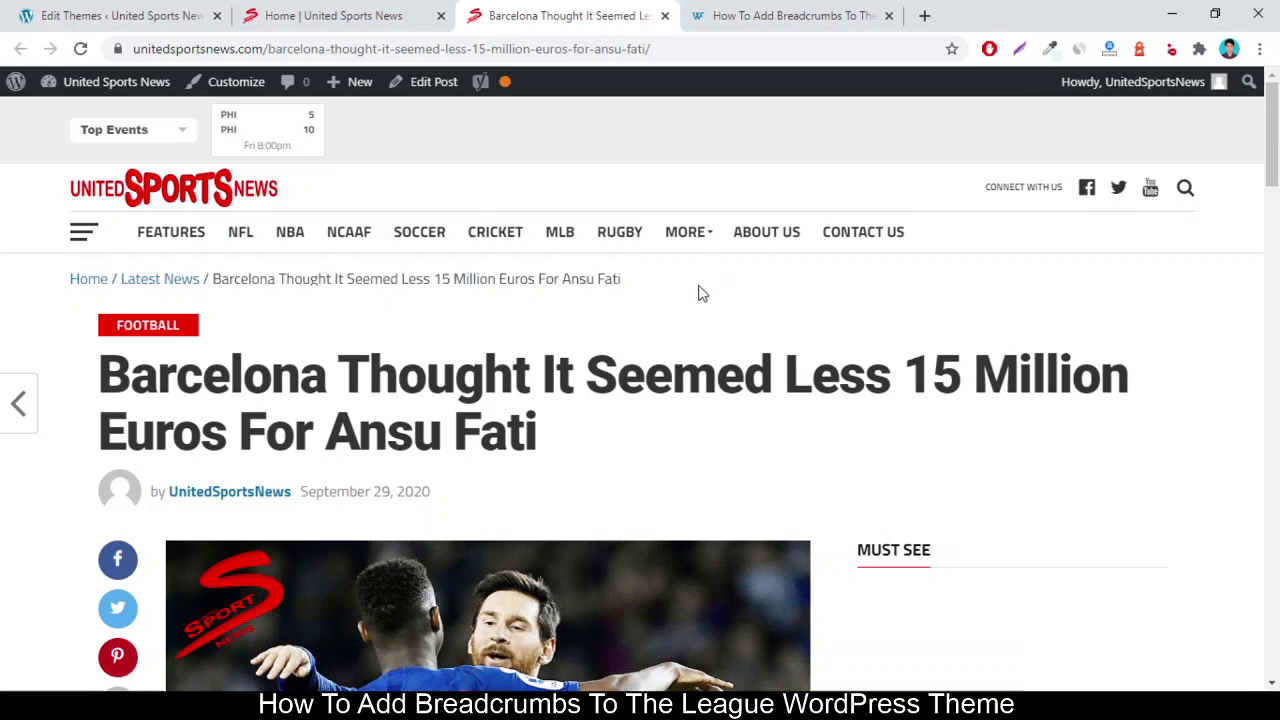
pyautogui.click(340, 15)
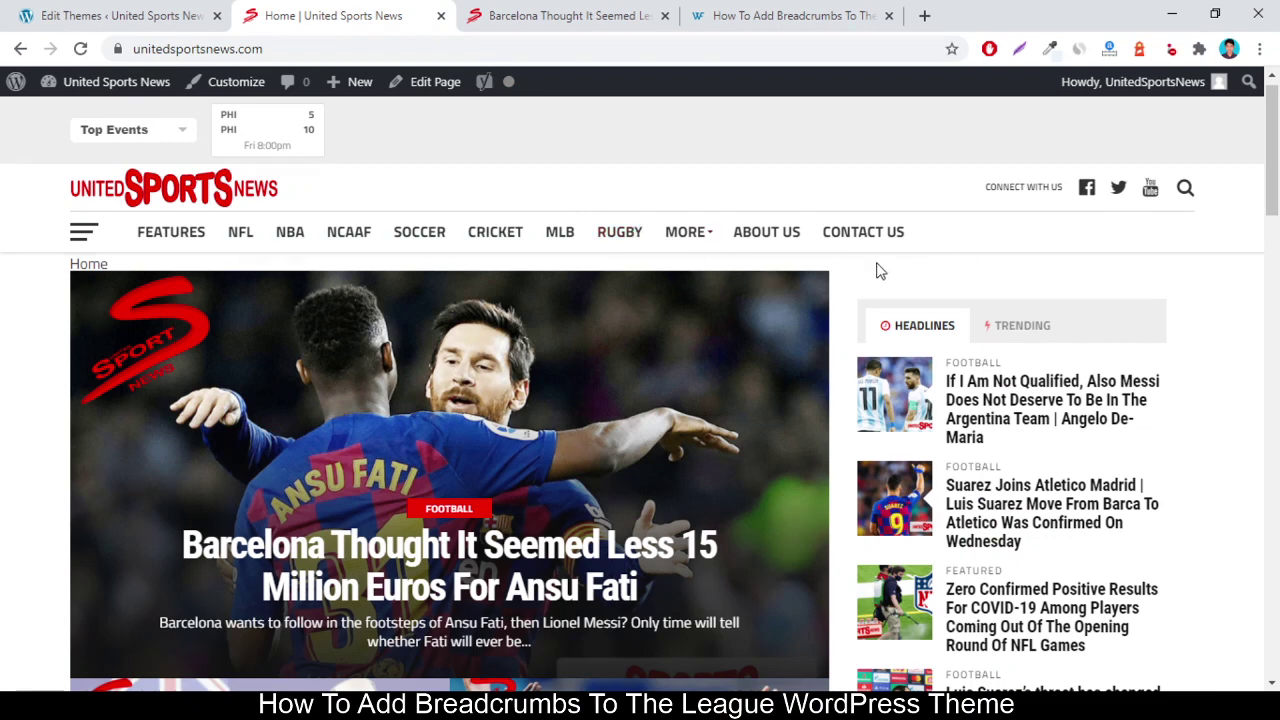
# Find the '&& !is_front_page()' condition in the WpFairs guide's snippet.
pyautogui.click(692, 18)
pyautogui.scroll(-3, 608, 235)
pyautogui.scroll(-3, 600, 240)
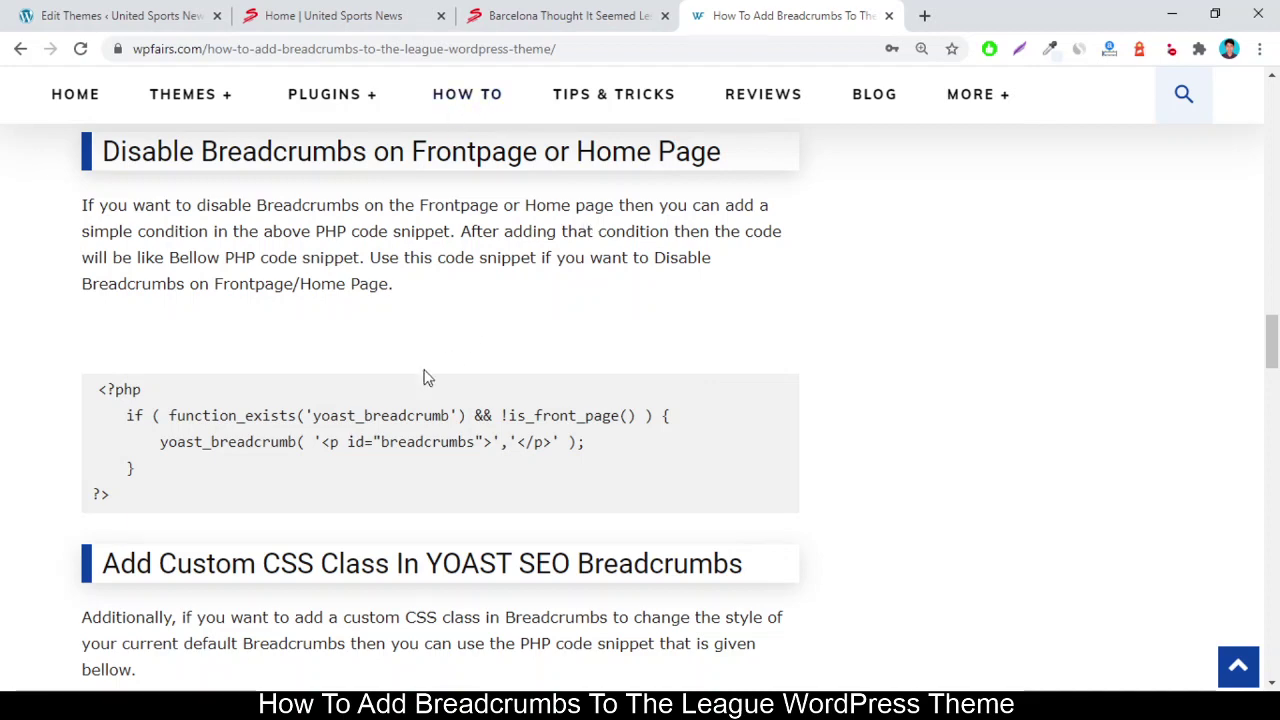
pyautogui.moveTo(476, 410); pyautogui.dragTo(641, 415)
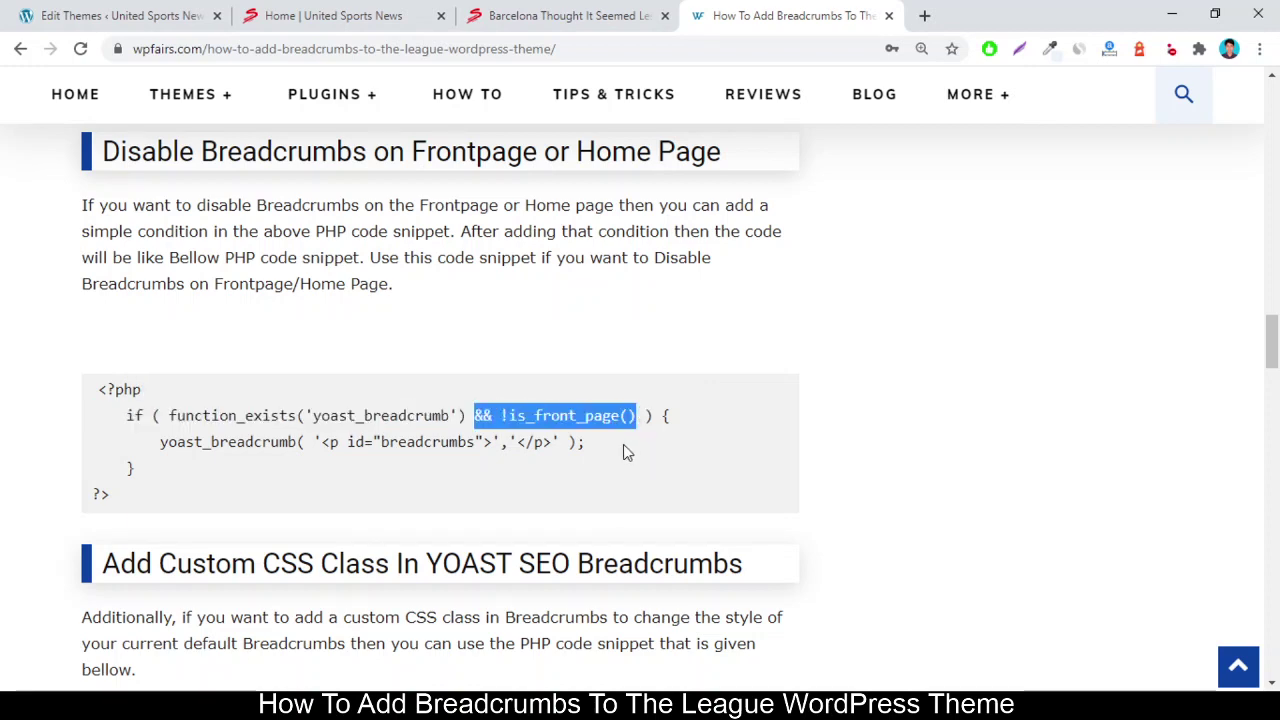
# Compare the Barcelona post's breadcrumb trail with the home page's 'Home' breadcrumb.
pyautogui.click(345, 12)
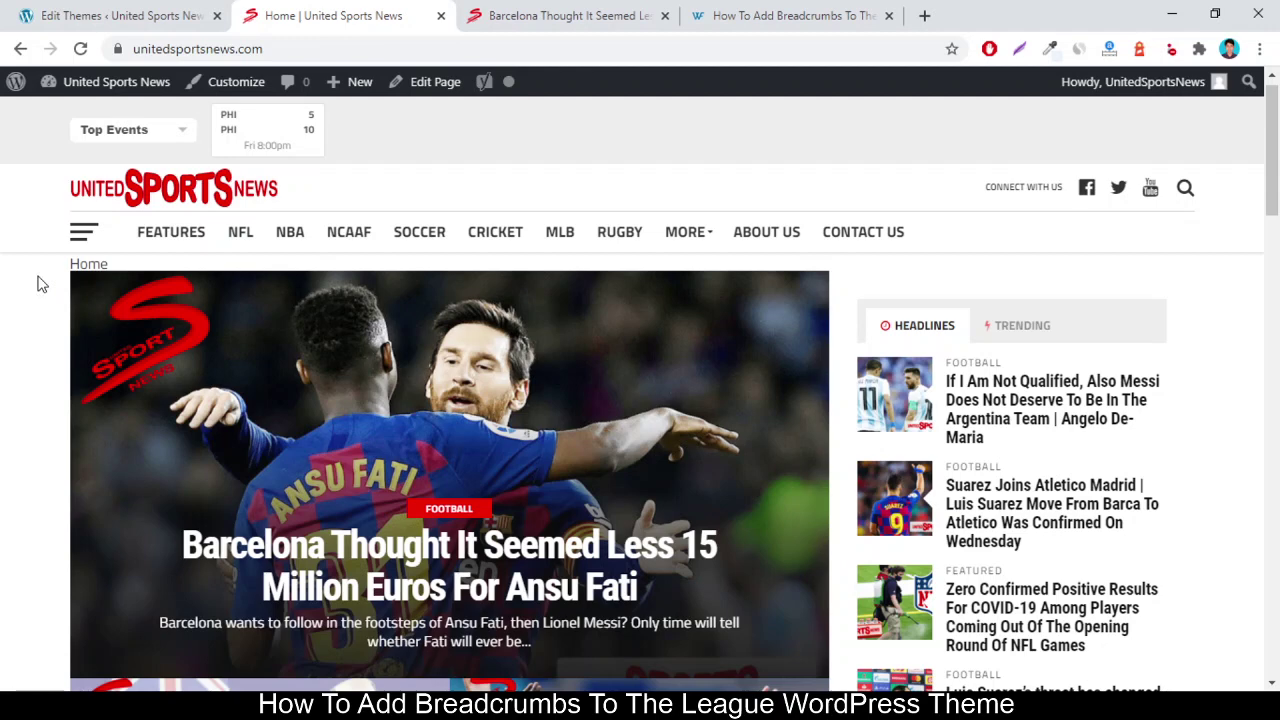
pyautogui.click(620, 14)
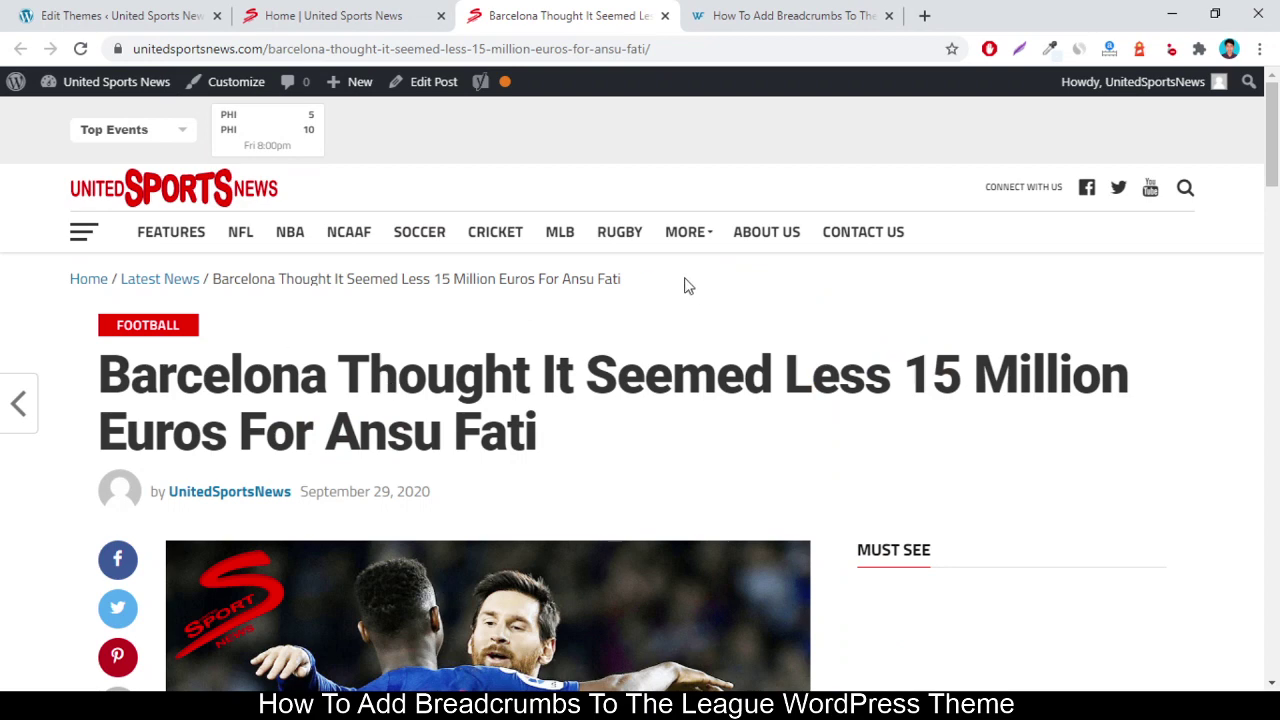
pyautogui.moveTo(151, 306); pyautogui.dragTo(5, 312)
pyautogui.click(48, 279)
pyautogui.click(289, 14)
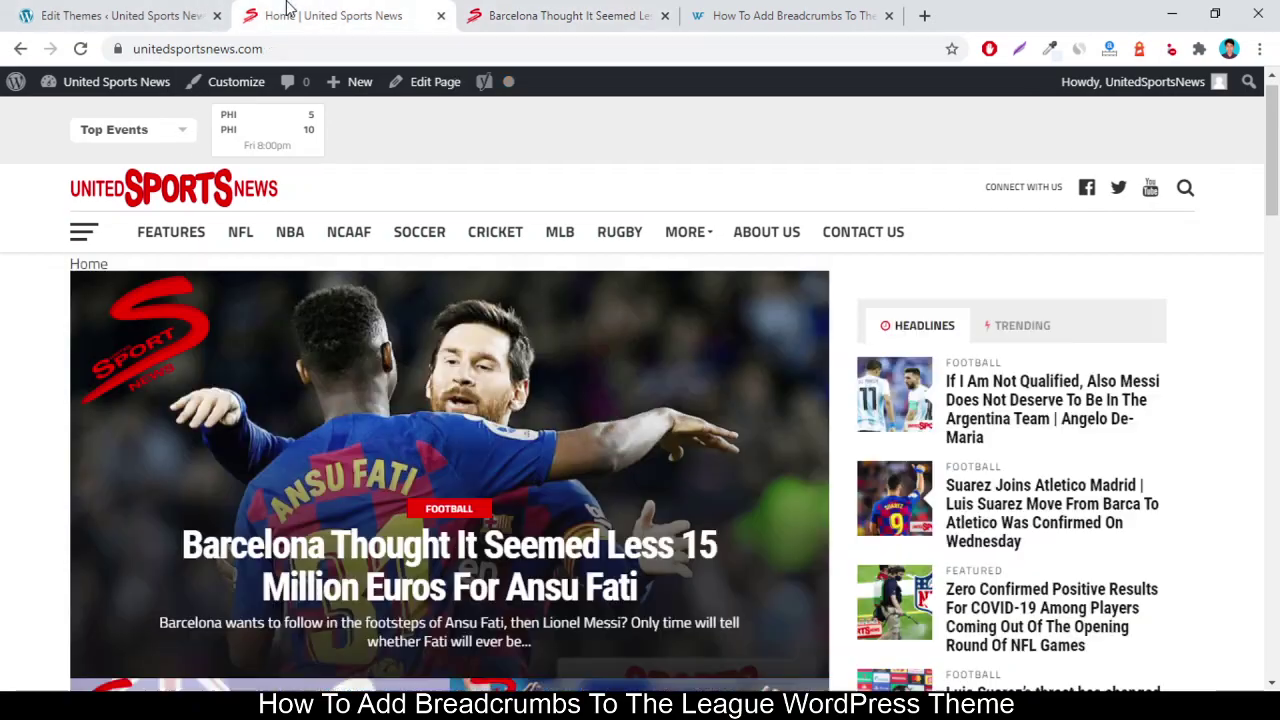
pyautogui.scroll(-2, 594, 457)
pyautogui.scroll(3, 594, 457)
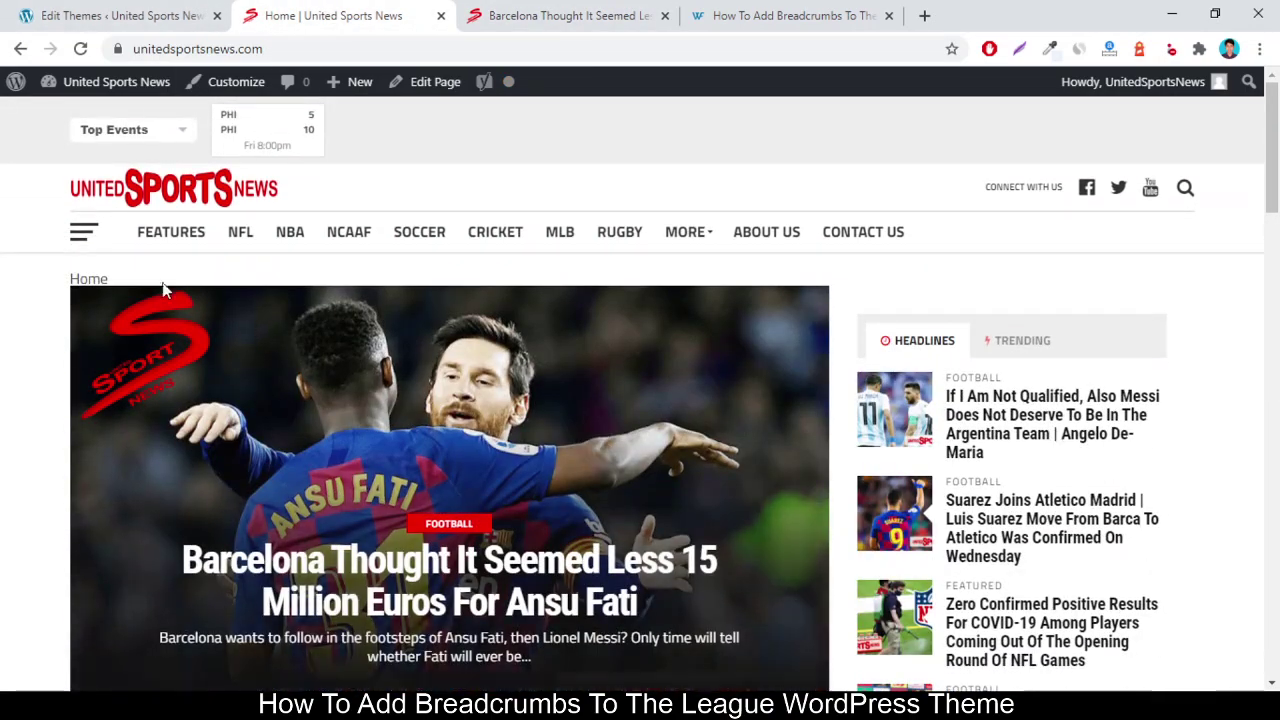
pyautogui.moveTo(110, 279); pyautogui.dragTo(68, 282)
pyautogui.click(43, 290)
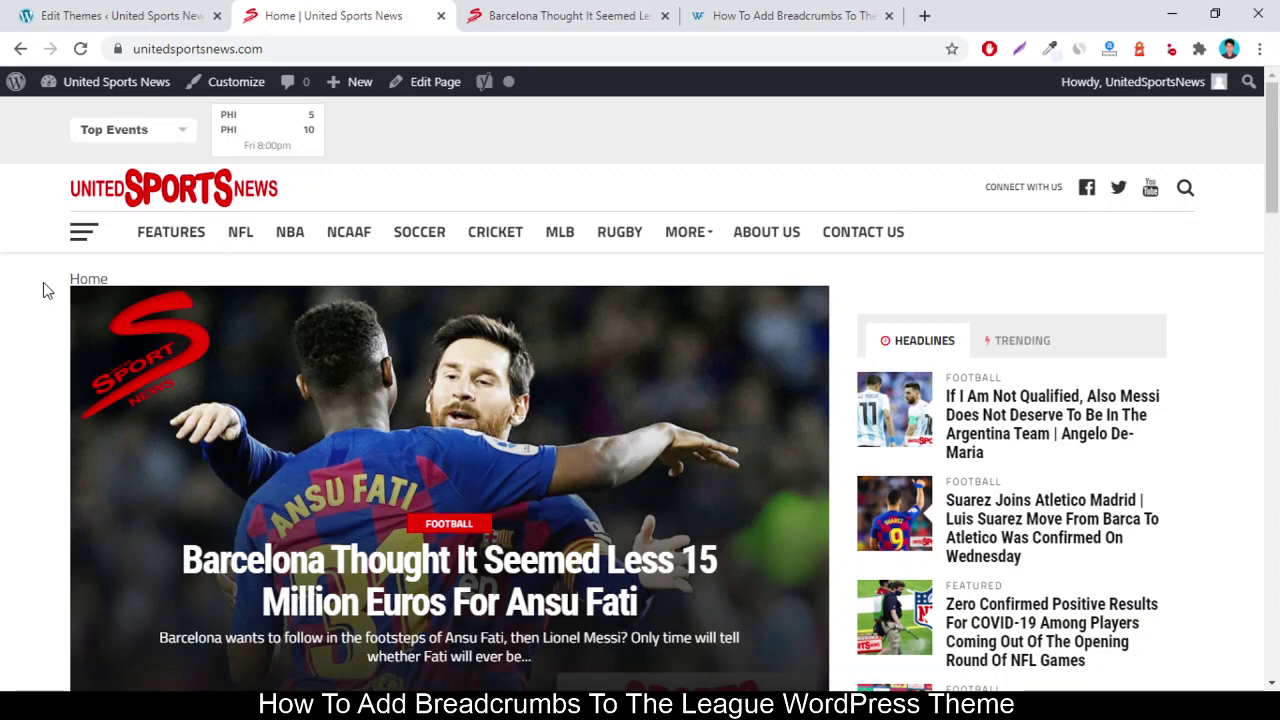
# Select and copy '&& !is_front_page()' from the guide's snippet.
pyautogui.click(812, 14)
pyautogui.click(498, 495)
pyautogui.moveTo(474, 415); pyautogui.dragTo(640, 414)
pyautogui.hotkey('ctrl', 'c')
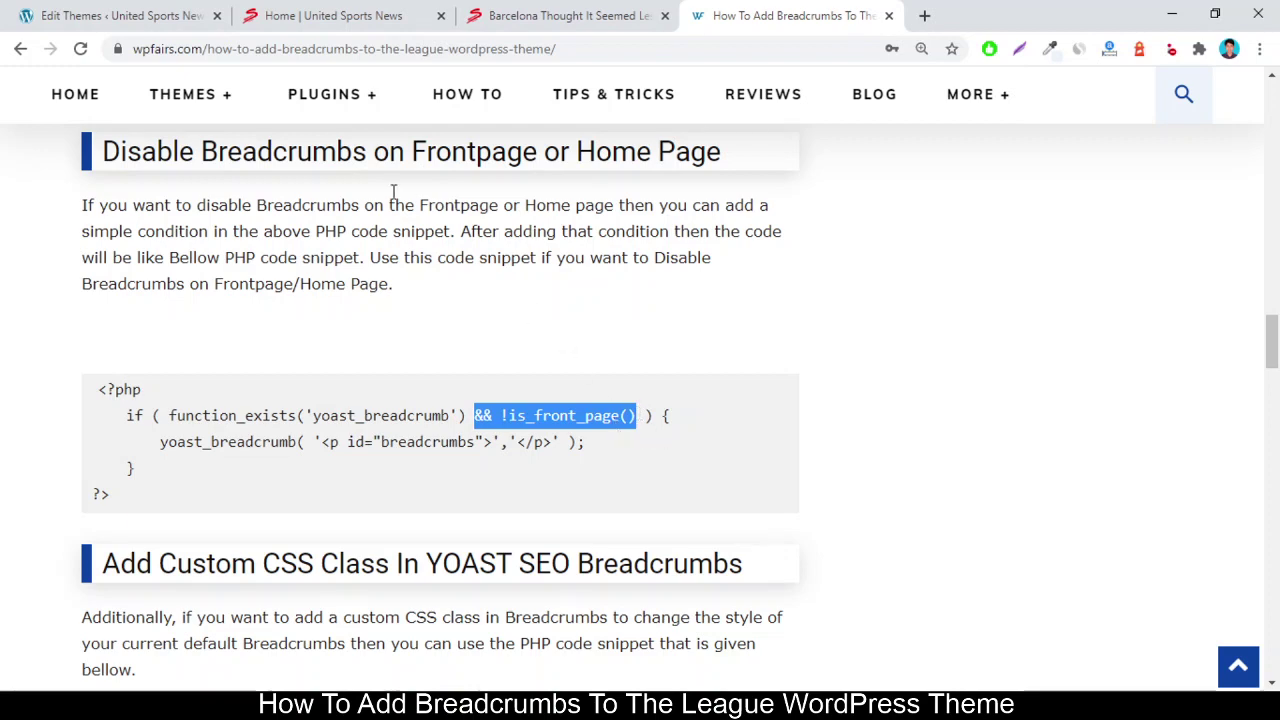
# Paste '&& !is_front_page()' into line 149 of header.php and compare it with the guide's snippet.
pyautogui.click(145, 15)
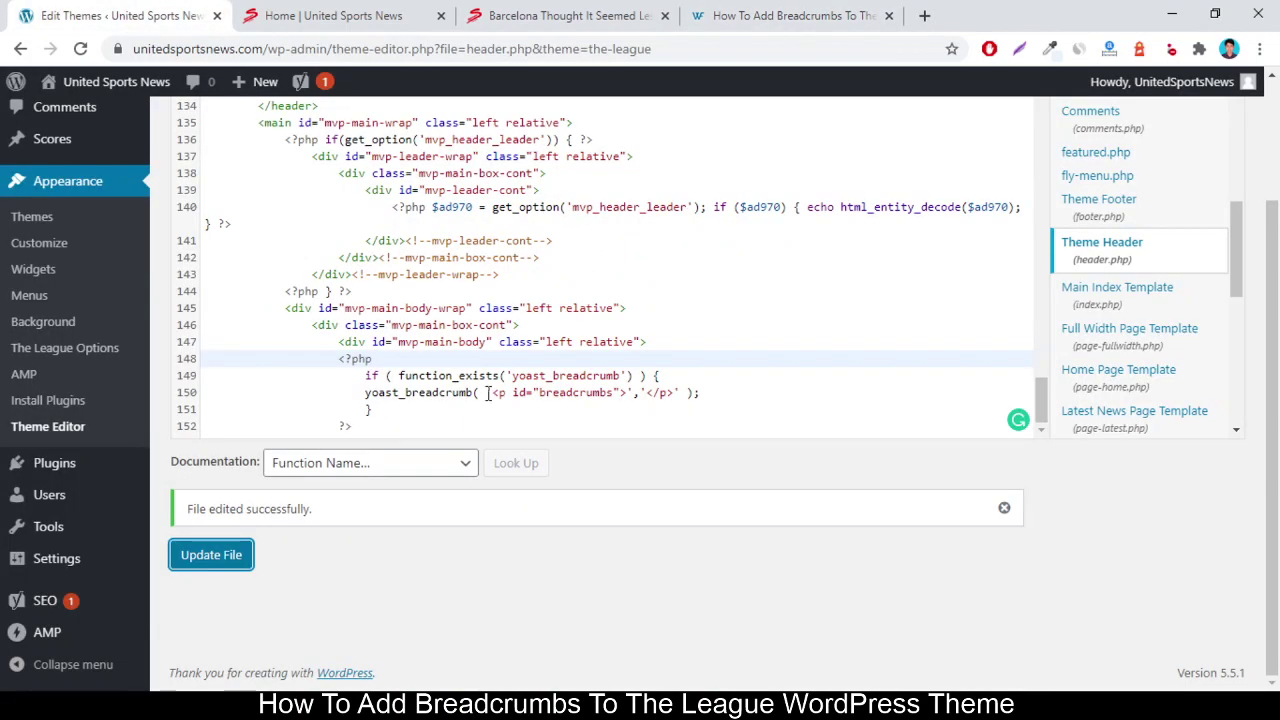
pyautogui.click(641, 375)
pyautogui.hotkey('ctrl', 'v')
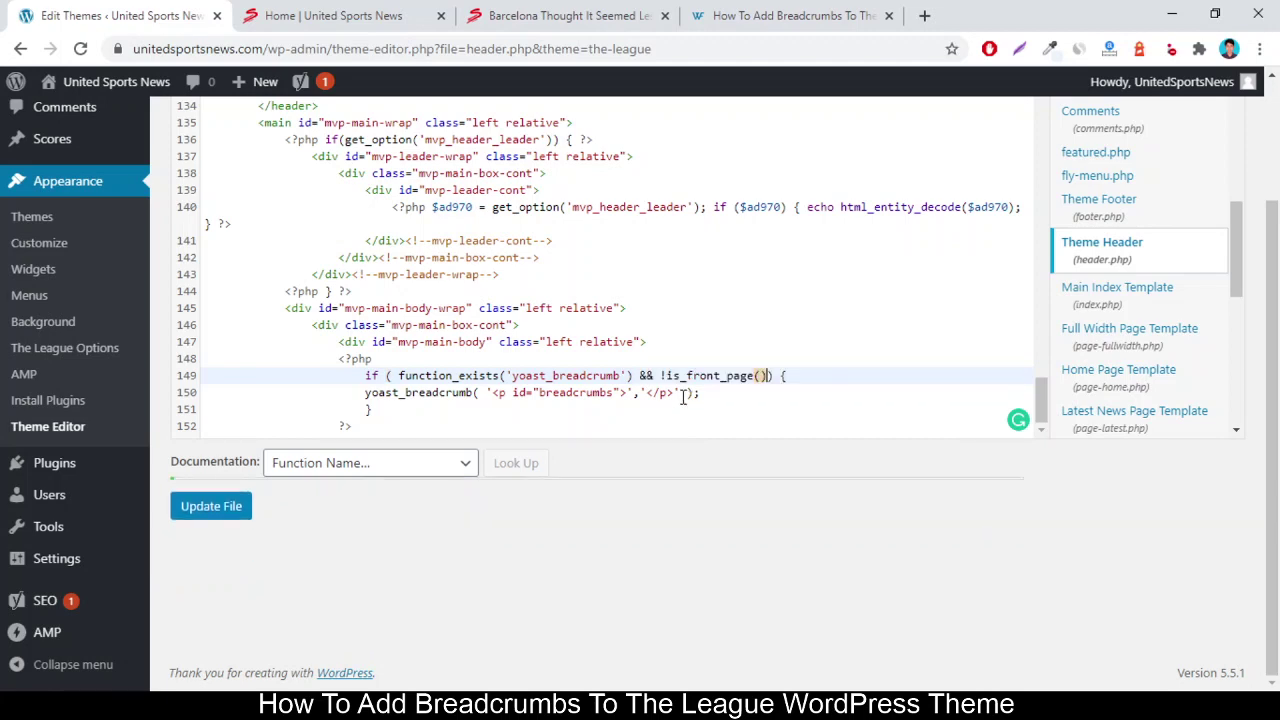
pyautogui.click(530, 15)
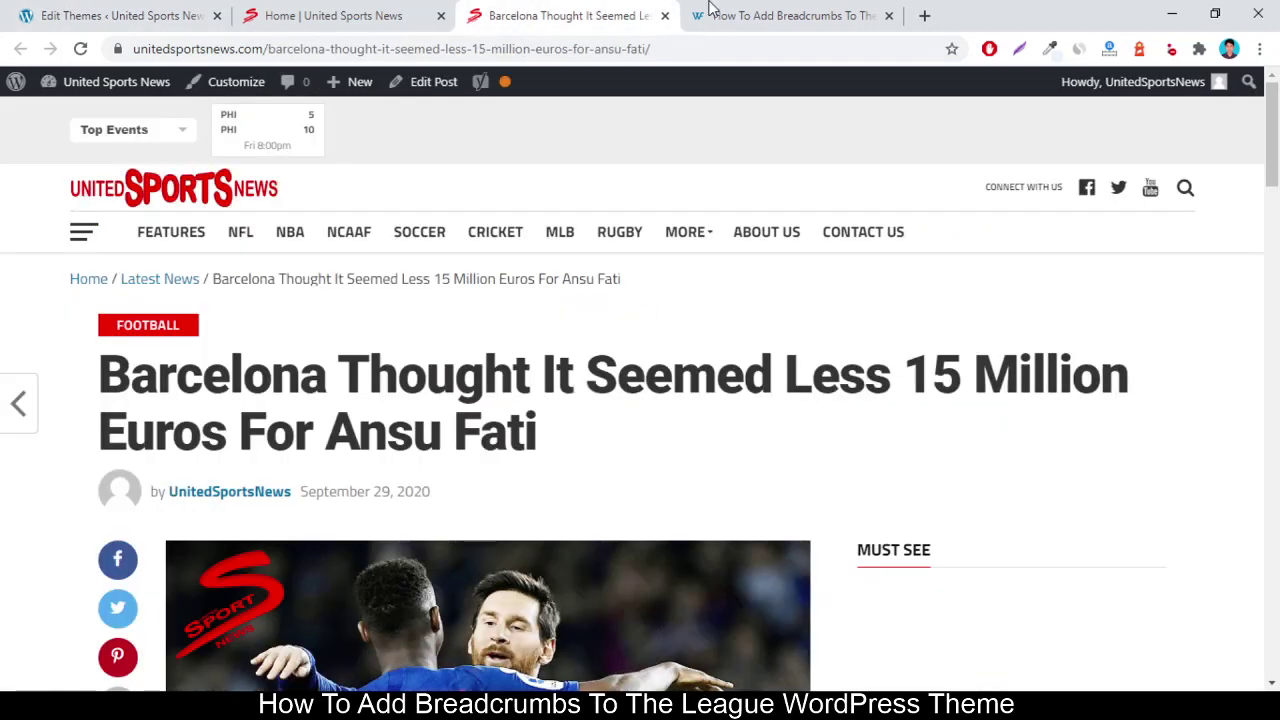
pyautogui.click(785, 15)
pyautogui.moveTo(129, 500); pyautogui.dragTo(86, 406)
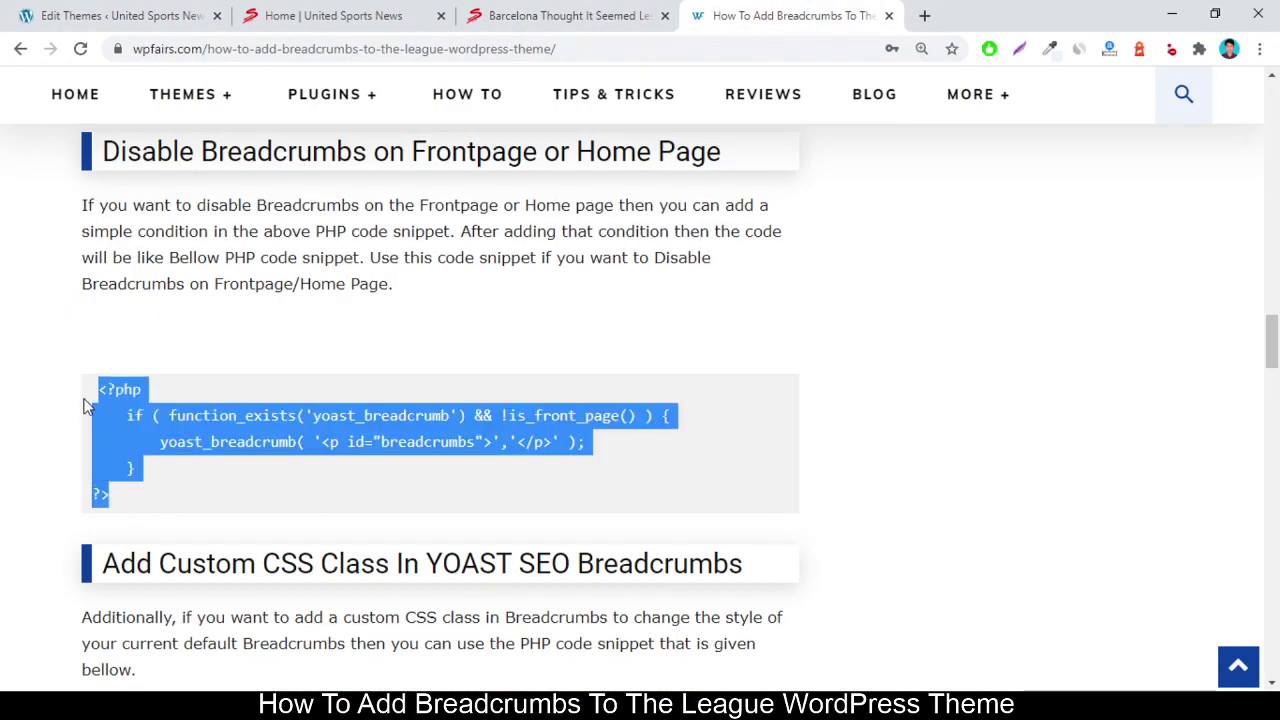
pyautogui.click(110, 12)
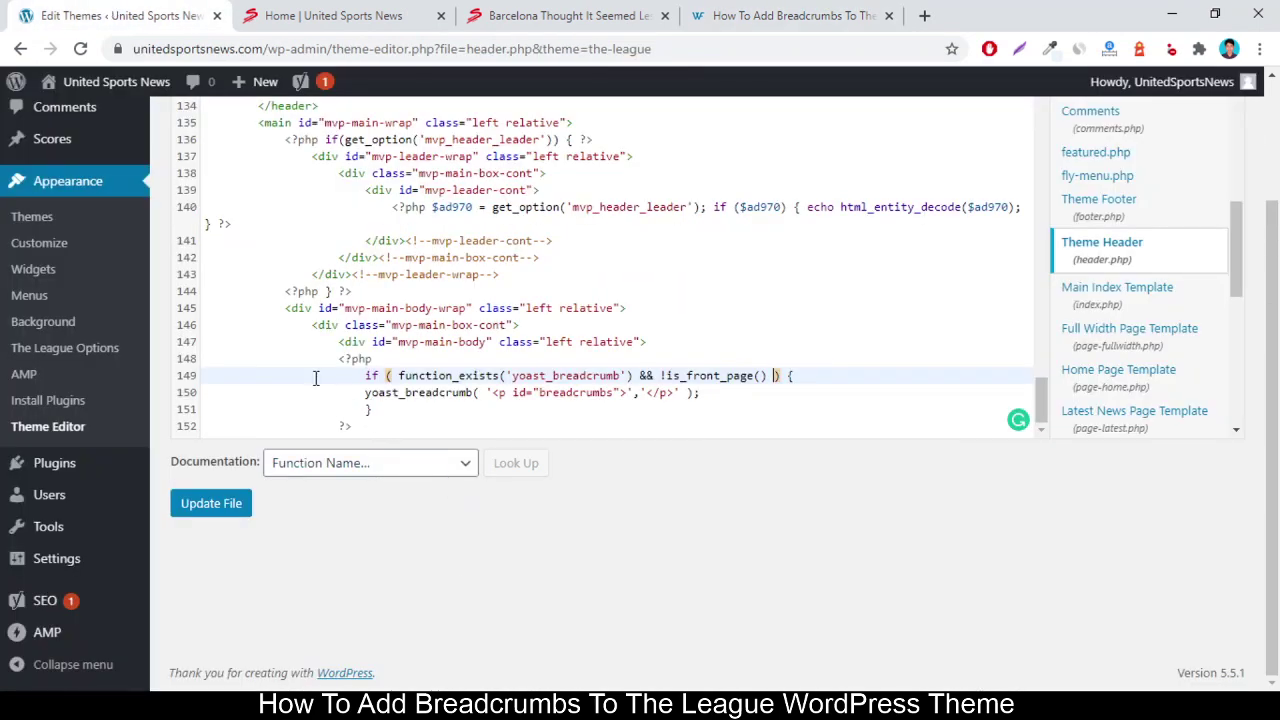
pyautogui.moveTo(368, 426); pyautogui.dragTo(205, 368)
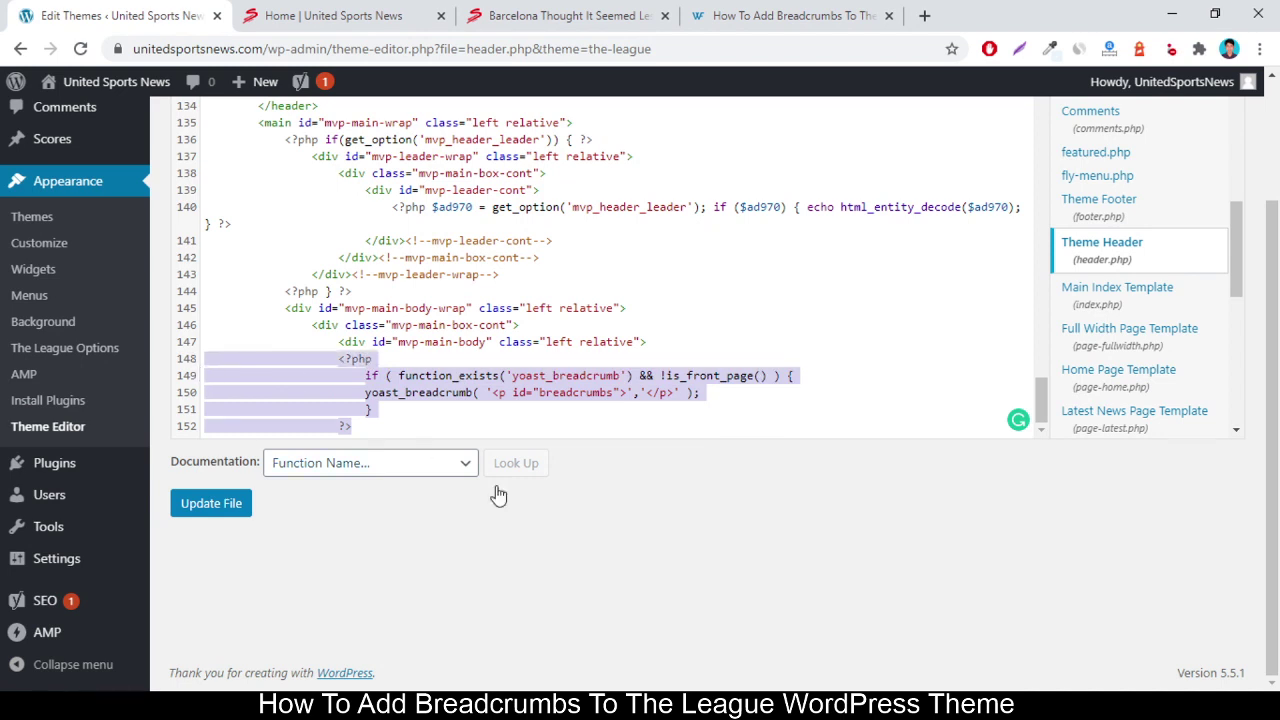
pyautogui.click(588, 548)
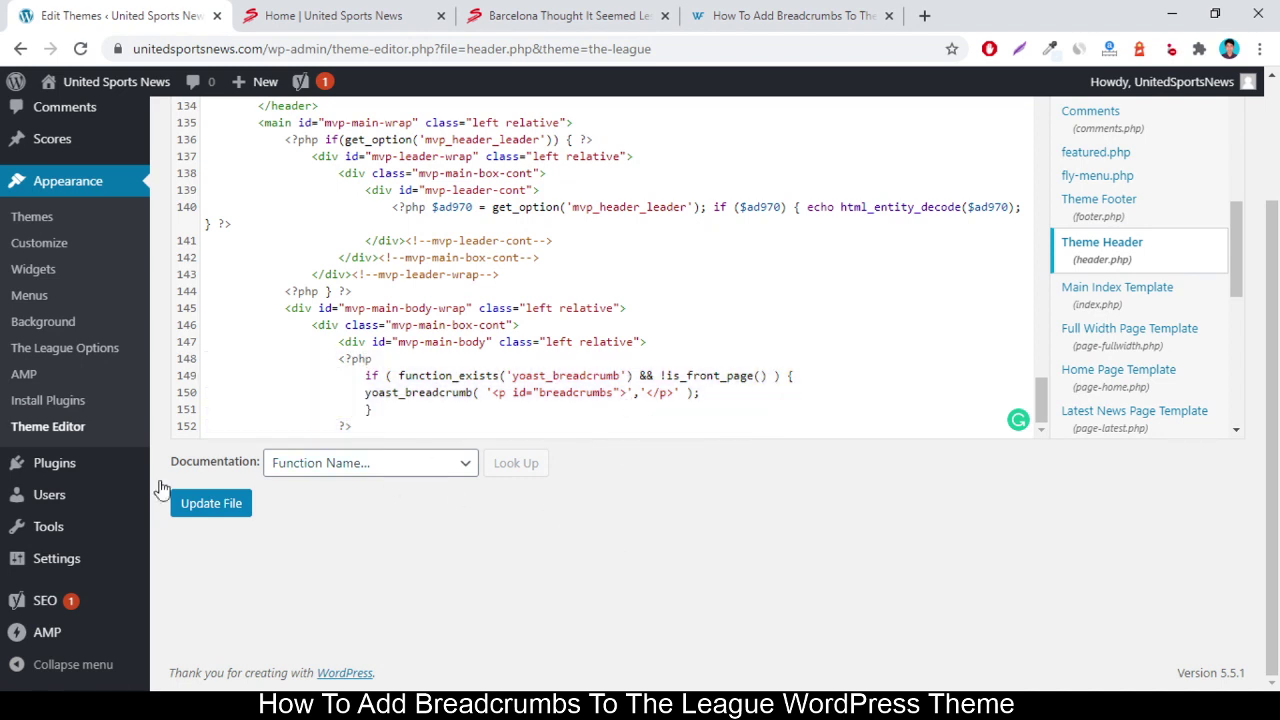
# Save header.php and reload the site's home page.
pyautogui.click(216, 508)
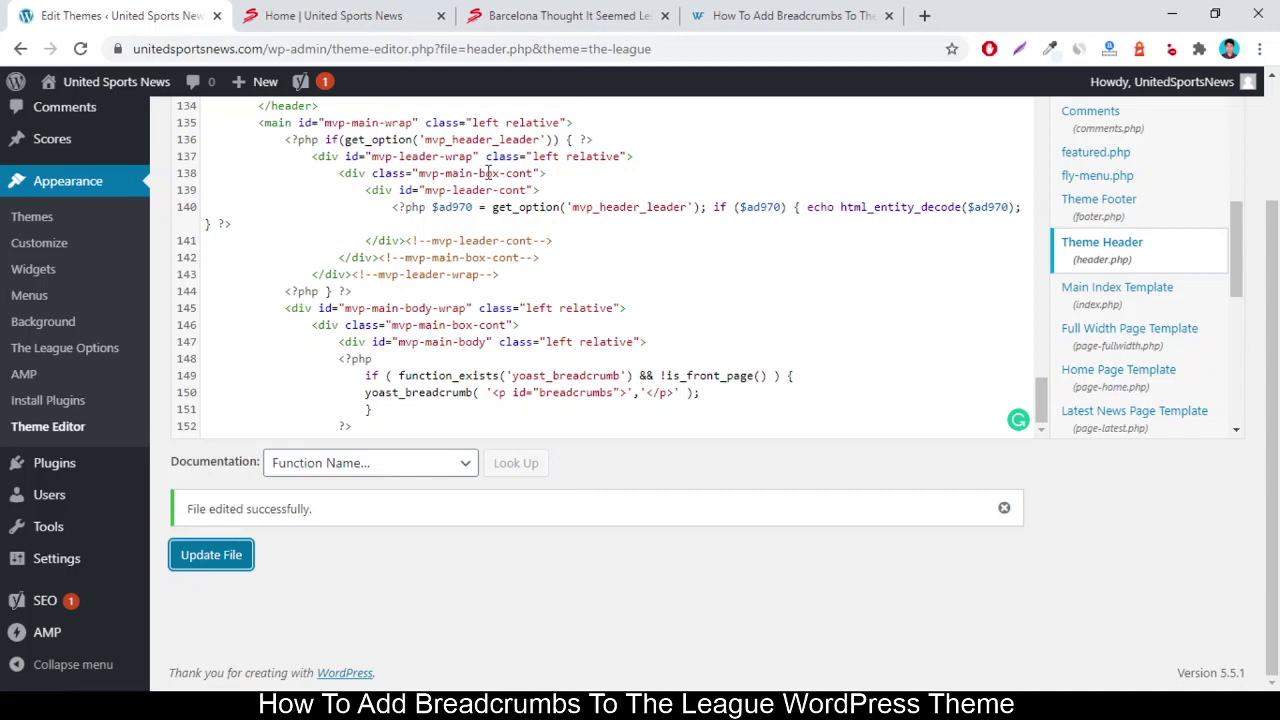
pyautogui.click(330, 16)
pyautogui.click(81, 49)
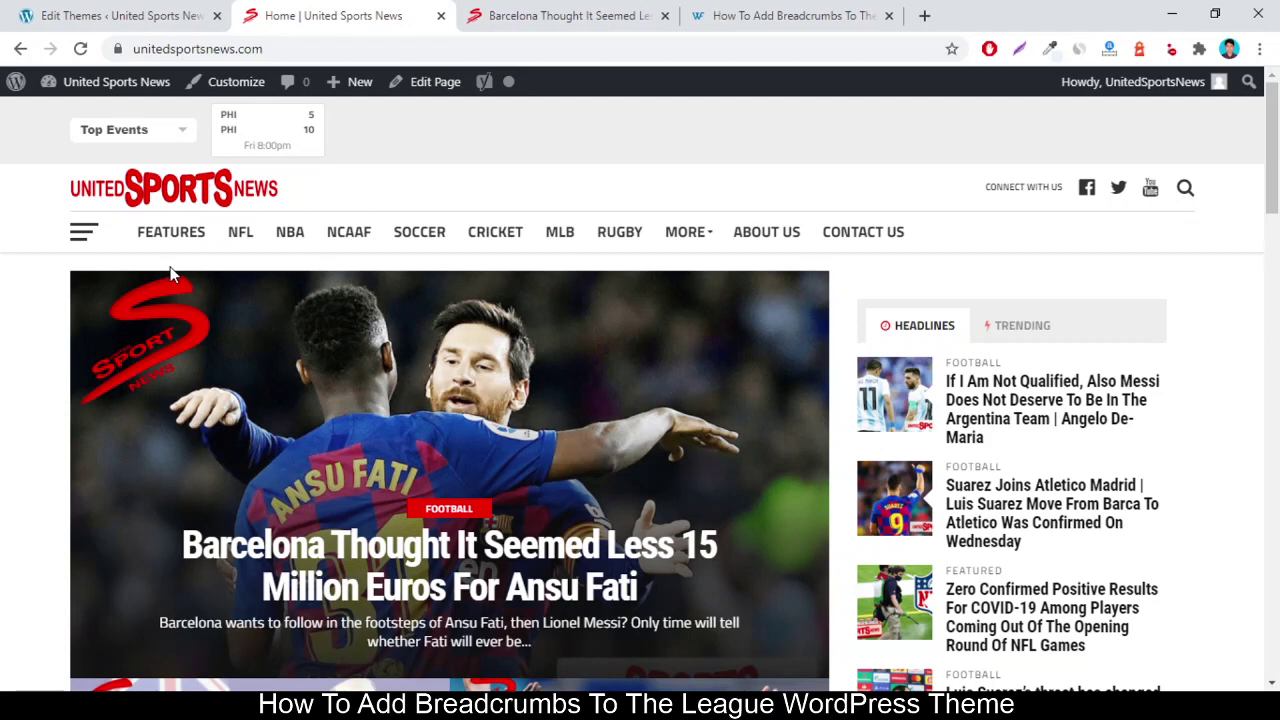
# Open the Barcelona headline post, close the extra tab, and check Soccer shows 'Home / Soccer'.
pyautogui.click(460, 548)
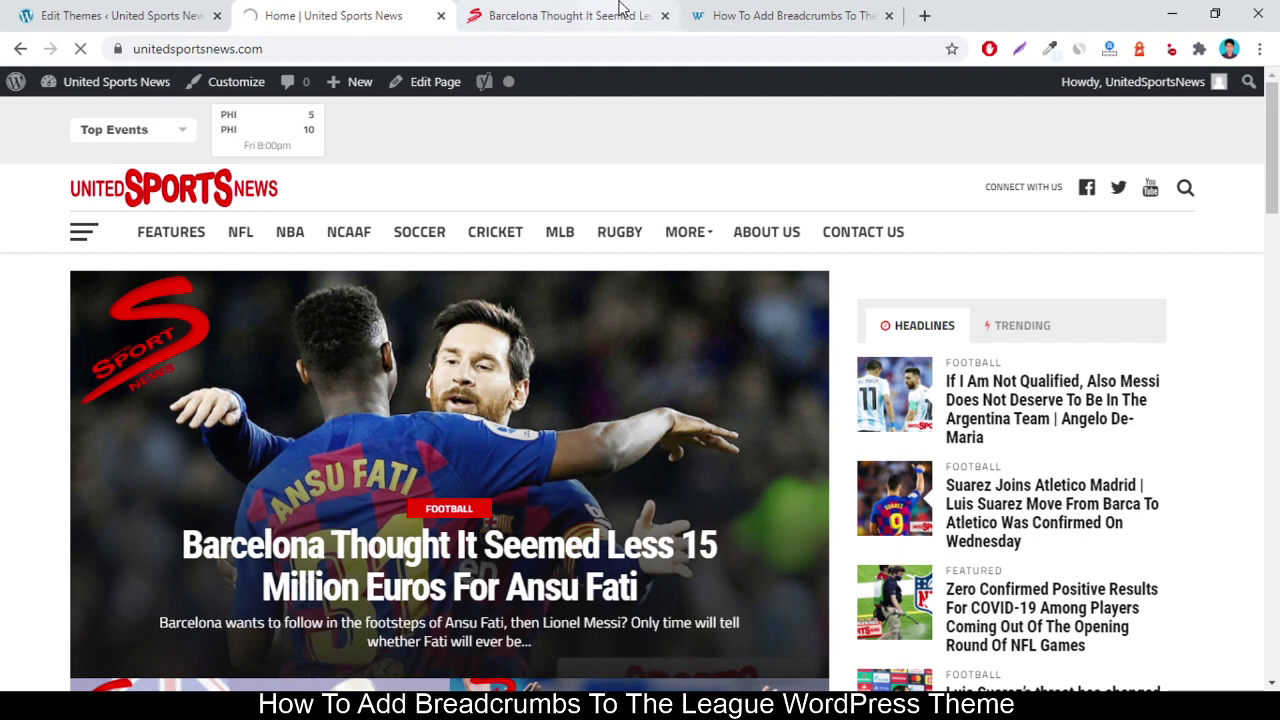
pyautogui.click(665, 16)
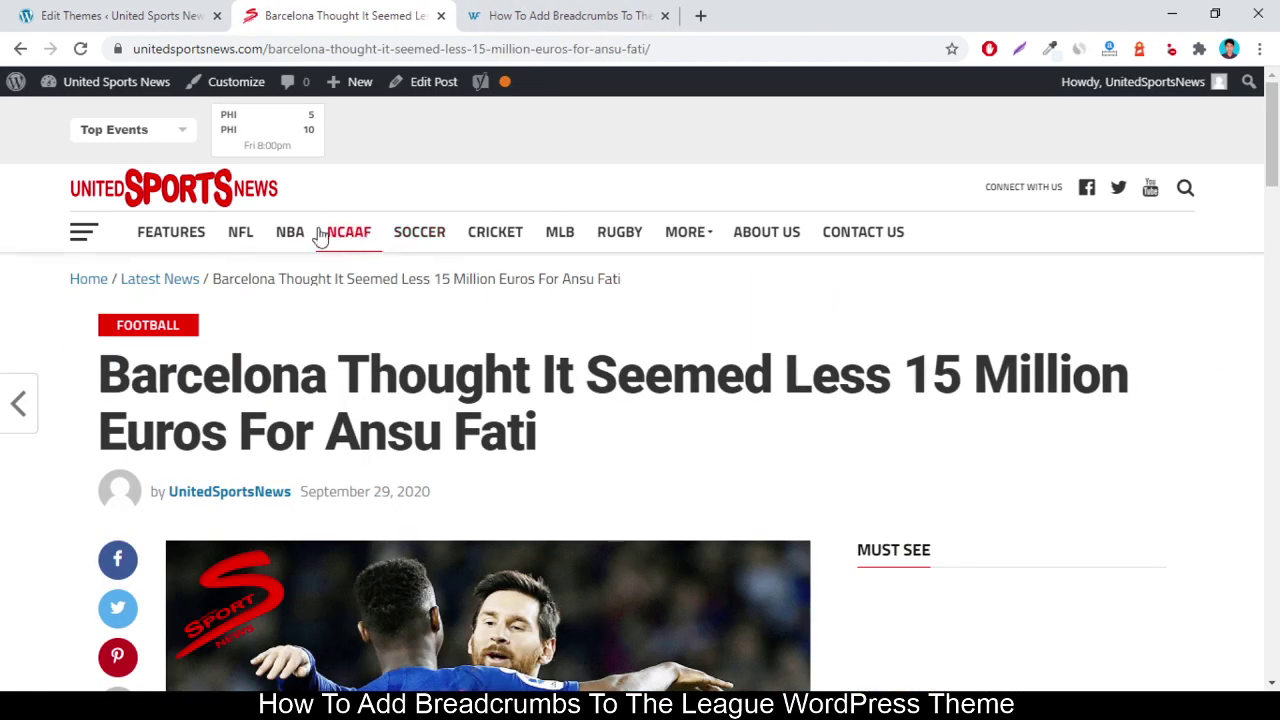
pyautogui.click(423, 233)
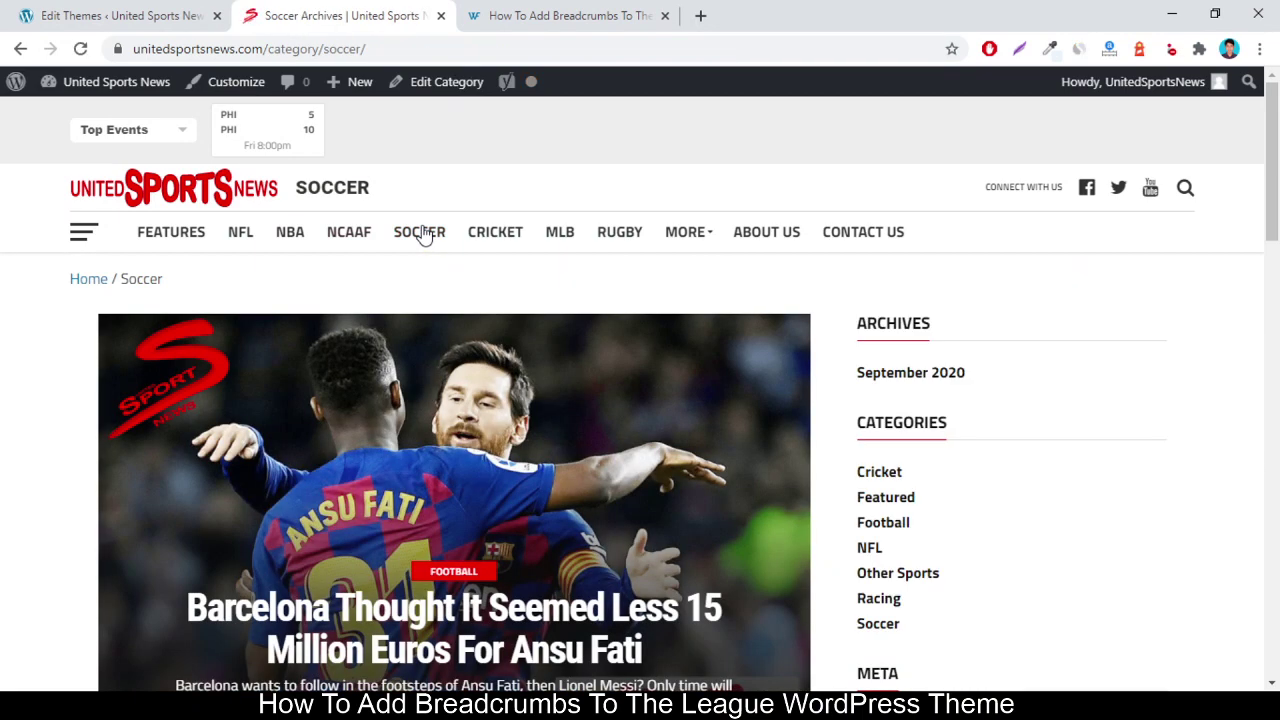
pyautogui.moveTo(205, 284); pyautogui.dragTo(55, 282)
pyautogui.click(30, 284)
# Return to the wpfairs guide and scroll past its code snippets to the subscribe form.
pyautogui.click(560, 15)
pyautogui.click(843, 393)
pyautogui.scroll(-3, 763, 346)
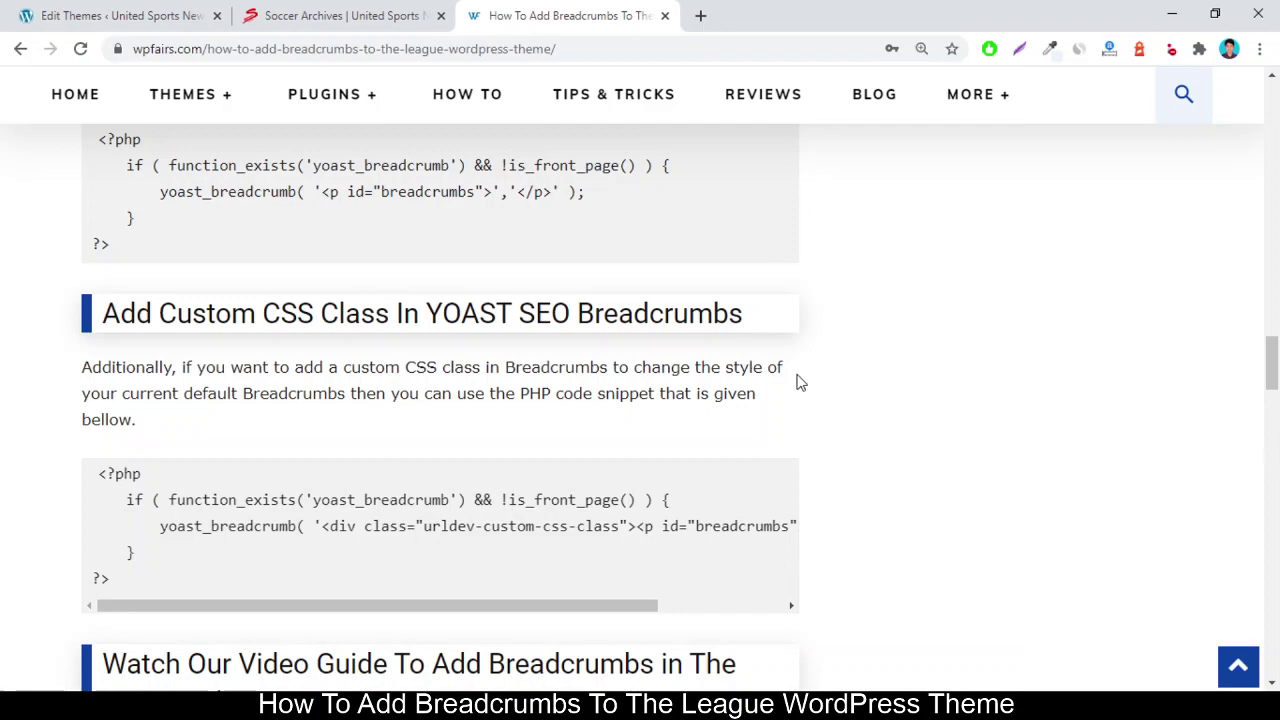
pyautogui.scroll(-5, 797, 451)
pyautogui.scroll(-5, 797, 455)
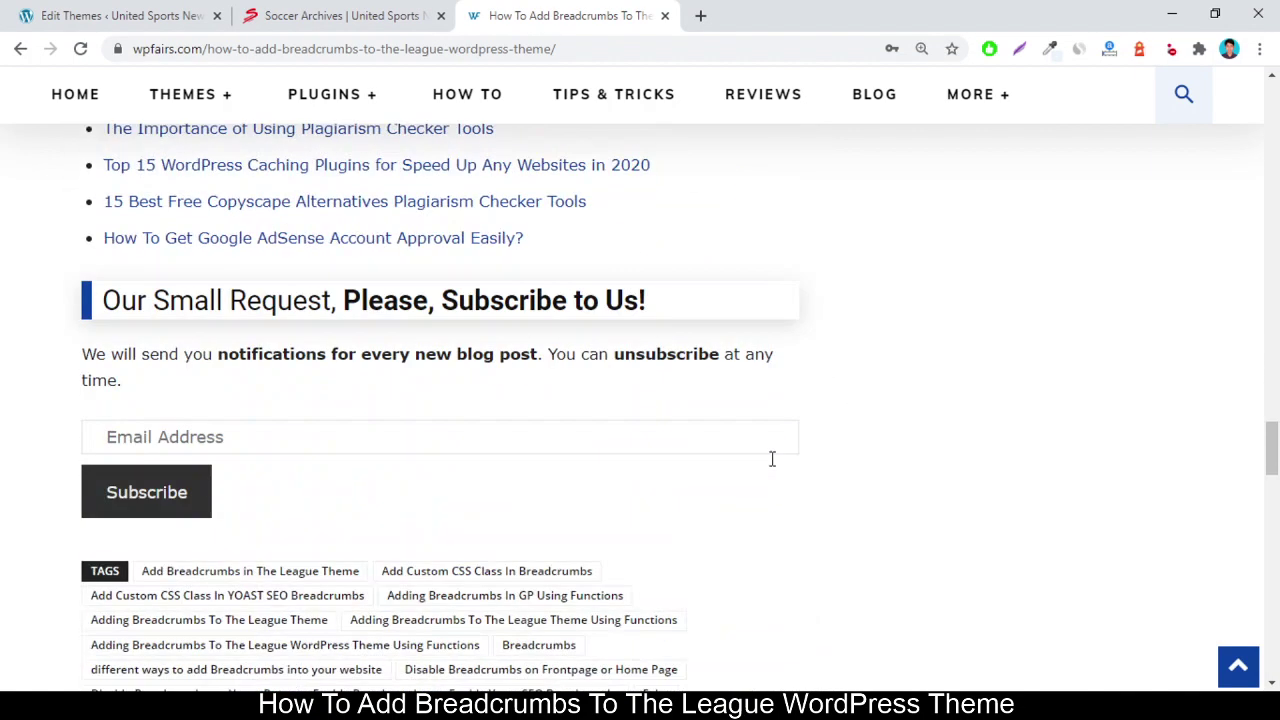
pyautogui.click(234, 440)
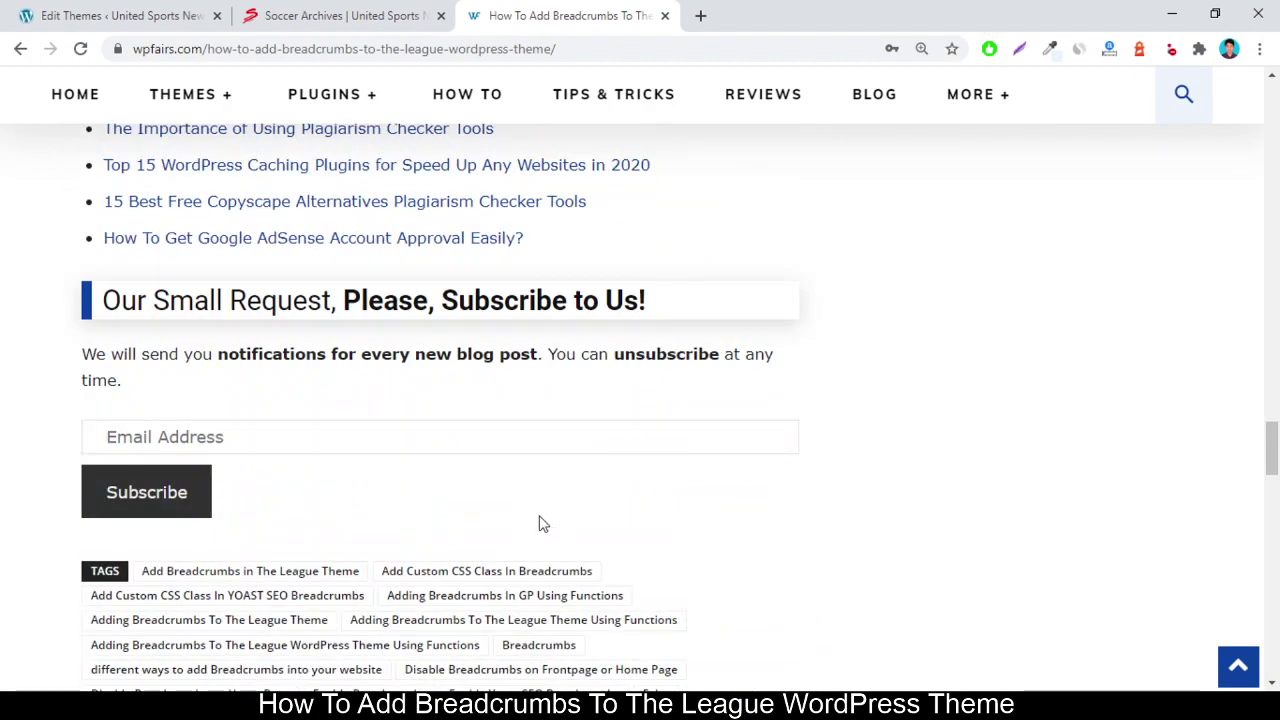